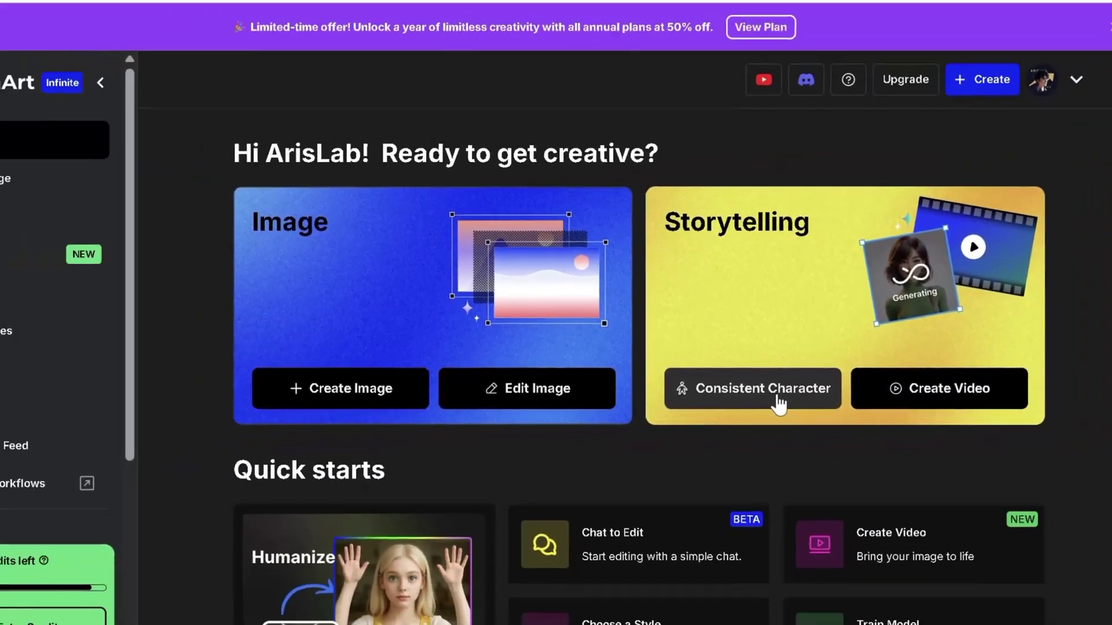
- Create a character named Aris from the single suspendered-boy reference image
click(742, 428)
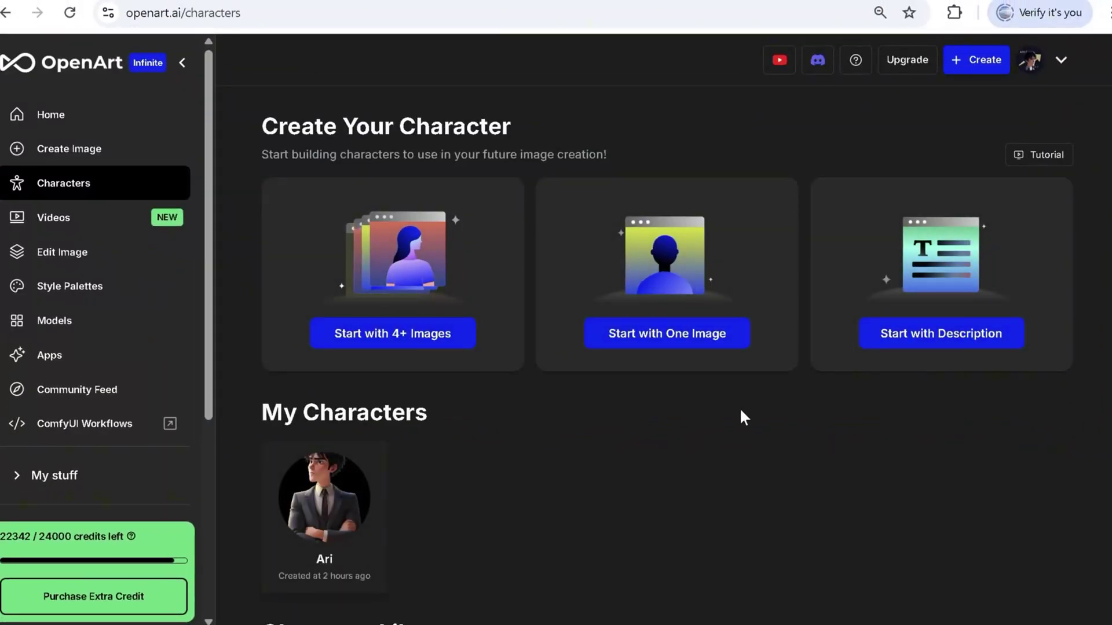
click(658, 325)
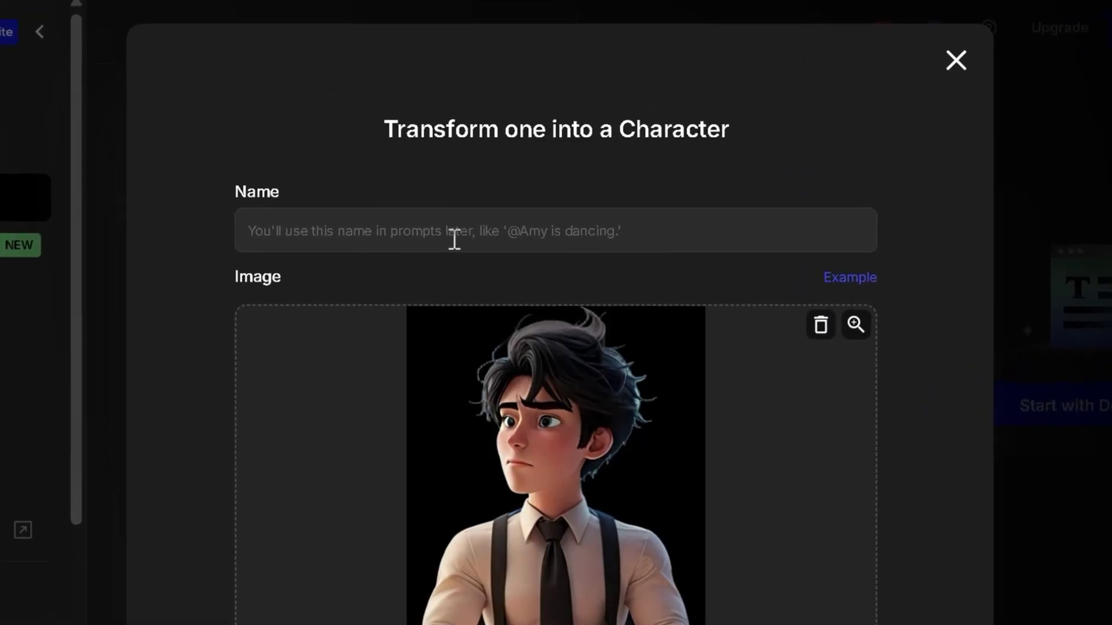
click(454, 239)
text(Aris)
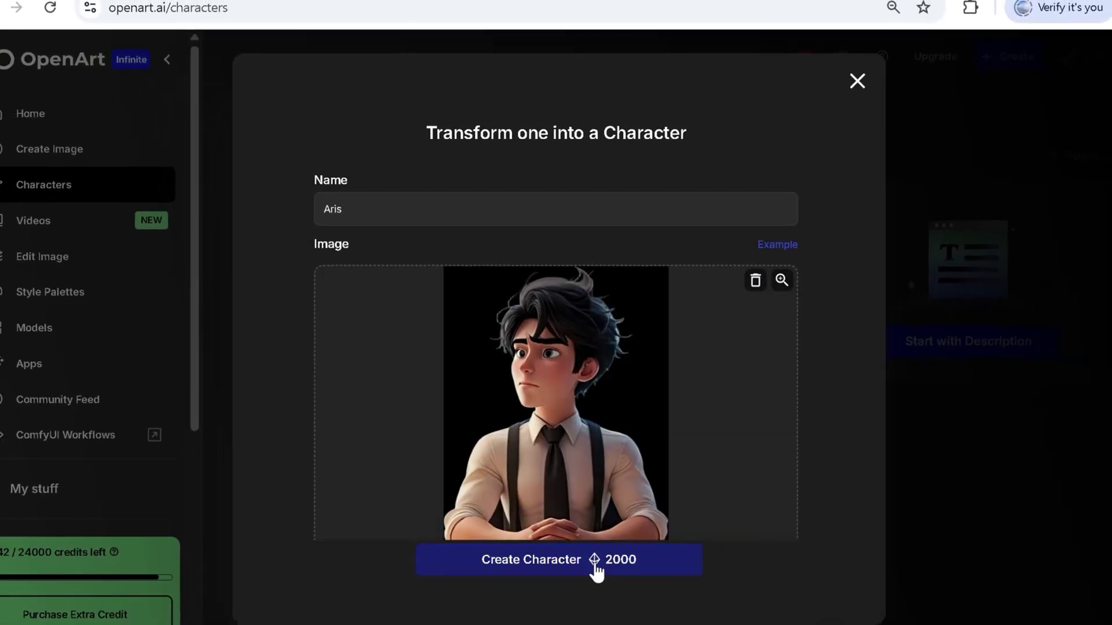
click(597, 571)
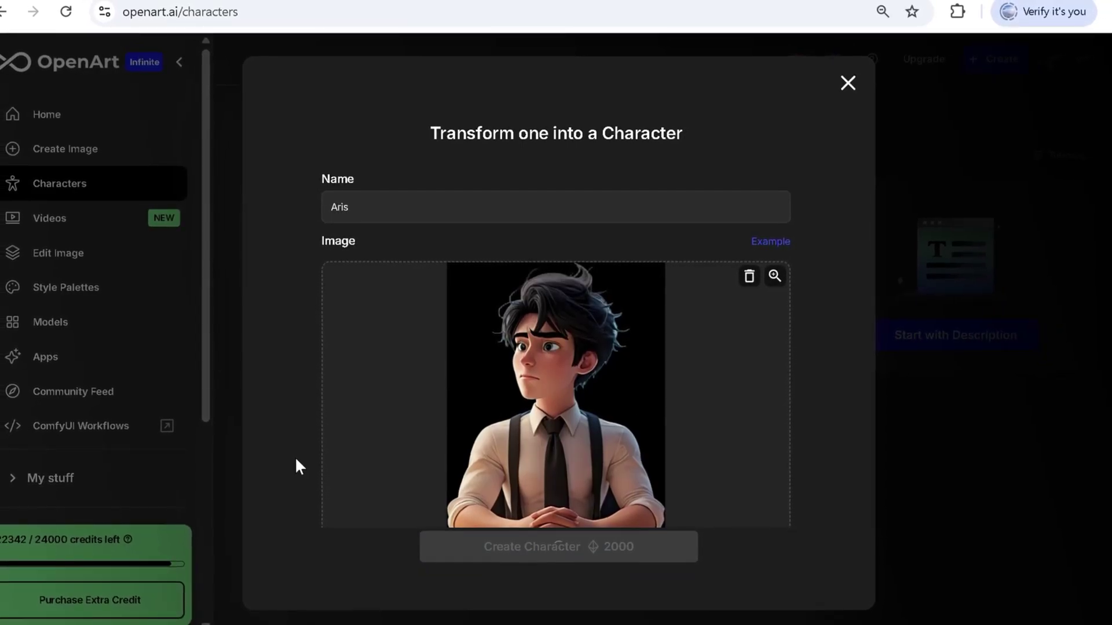
key(Escape)
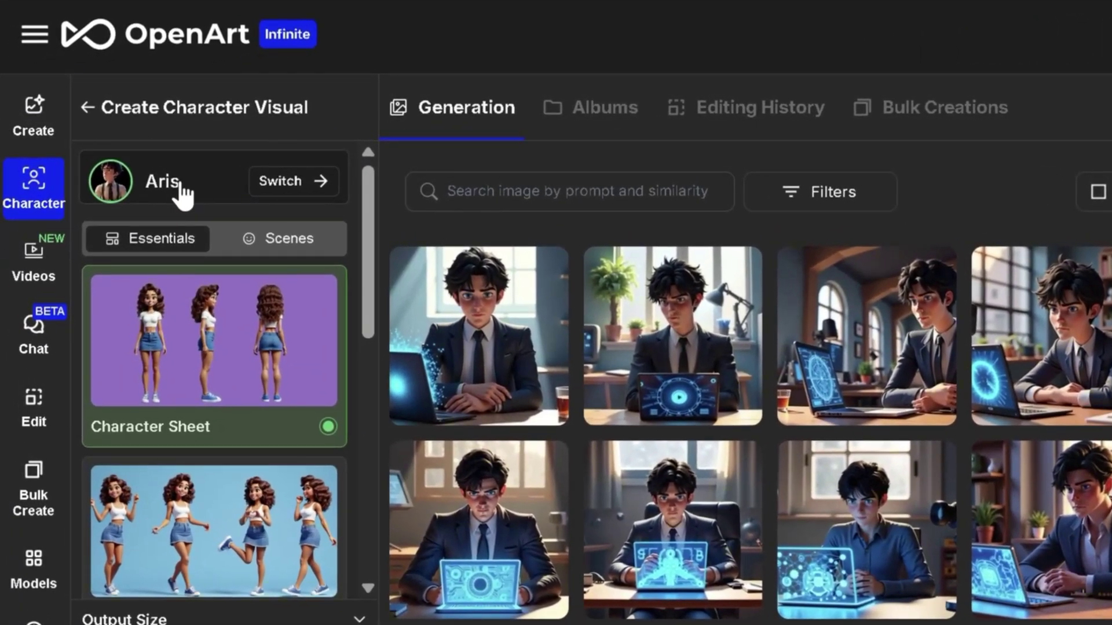
- Generate a Character Sheet for Aris and review the finished sheets in the viewer
scroll(142, 422, down, 15)
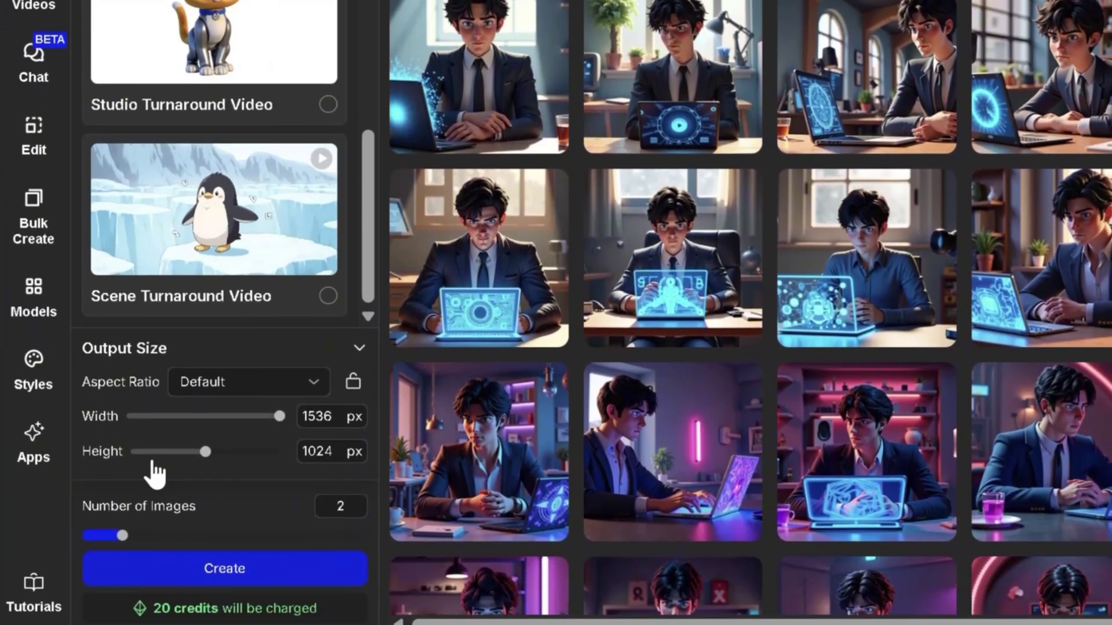
click(155, 569)
scroll(216, 491, up, 10)
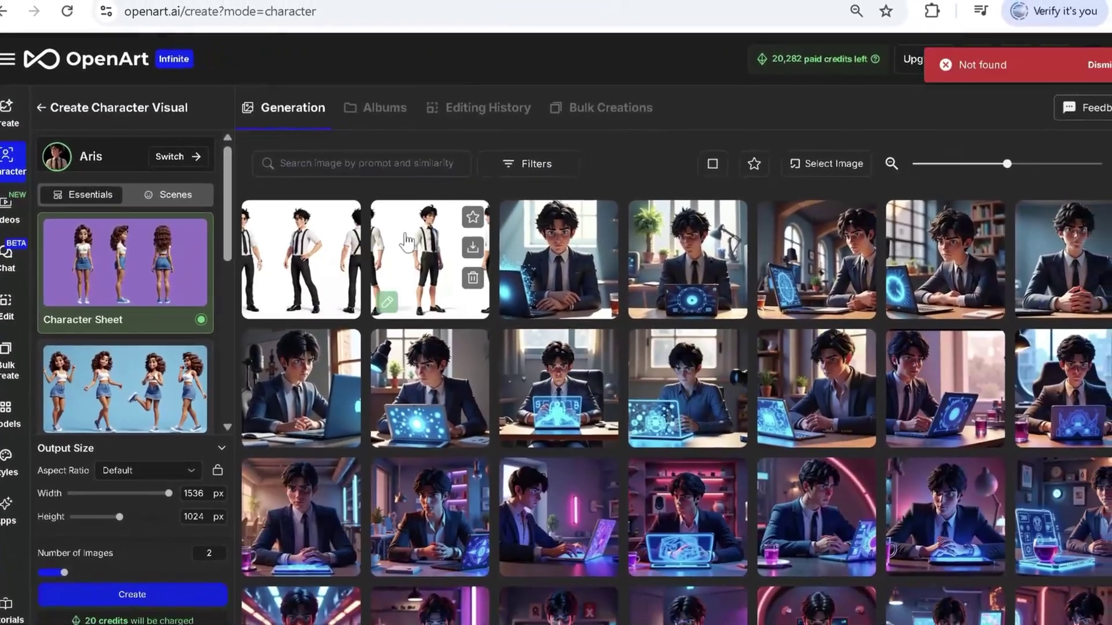
click(359, 284)
click(250, 353)
click(877, 79)
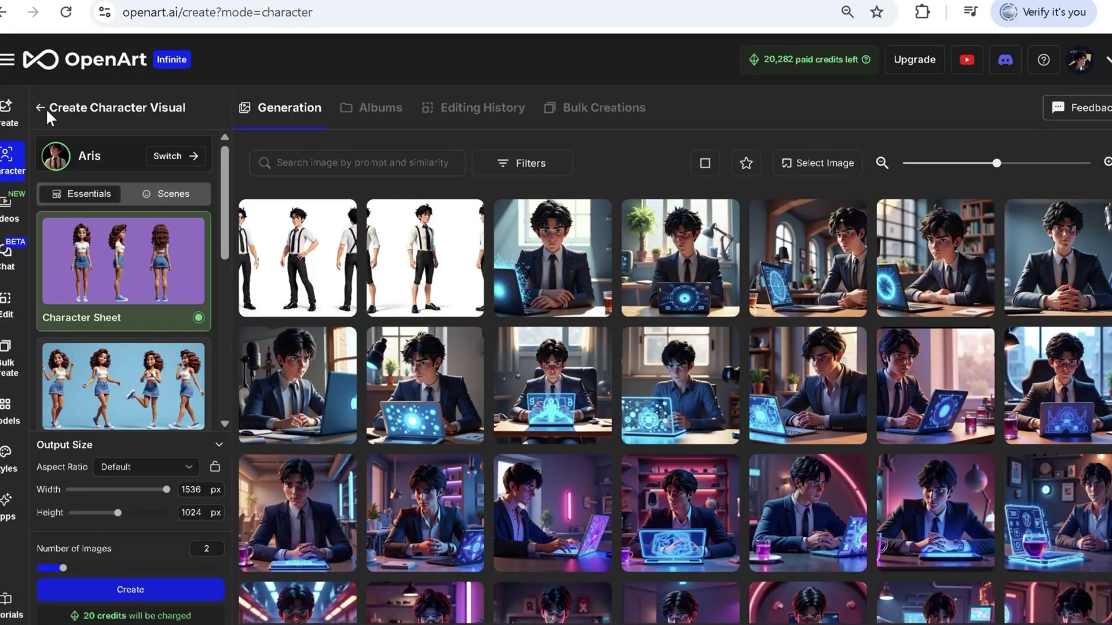
- Generate images of Aris playing a guitar in a barn via Prompt & Reference and browse them
click(47, 108)
click(62, 251)
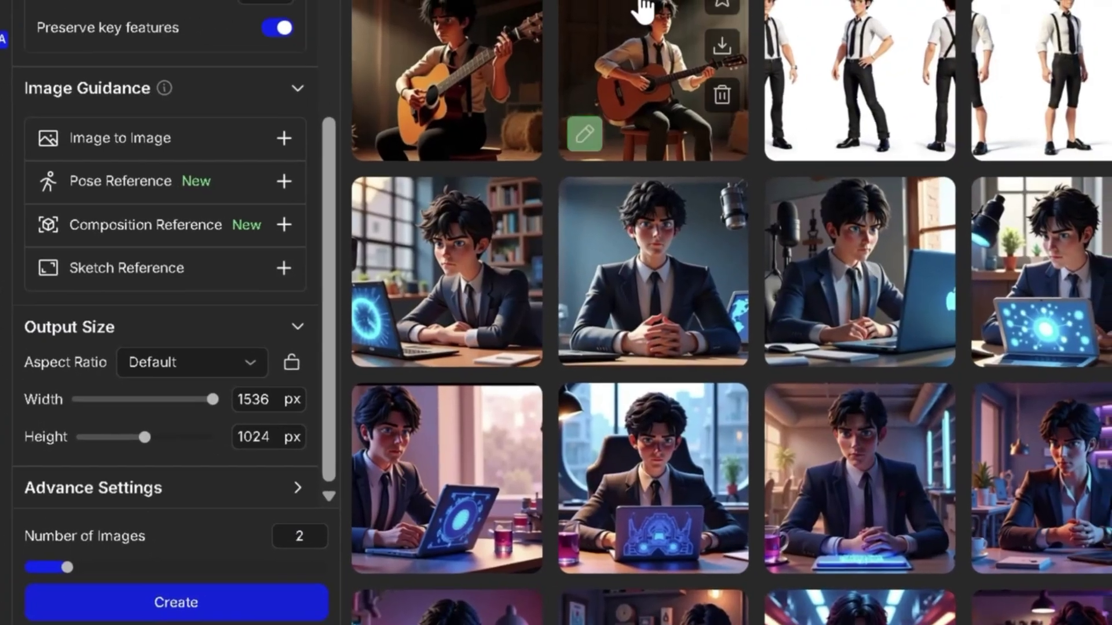
click(681, 6)
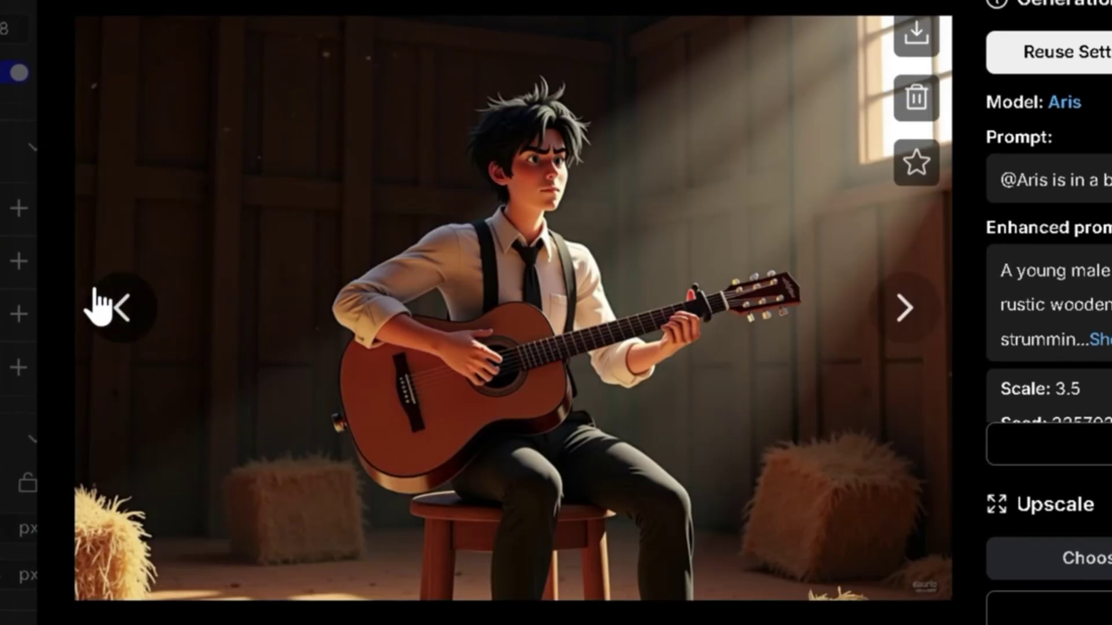
click(123, 316)
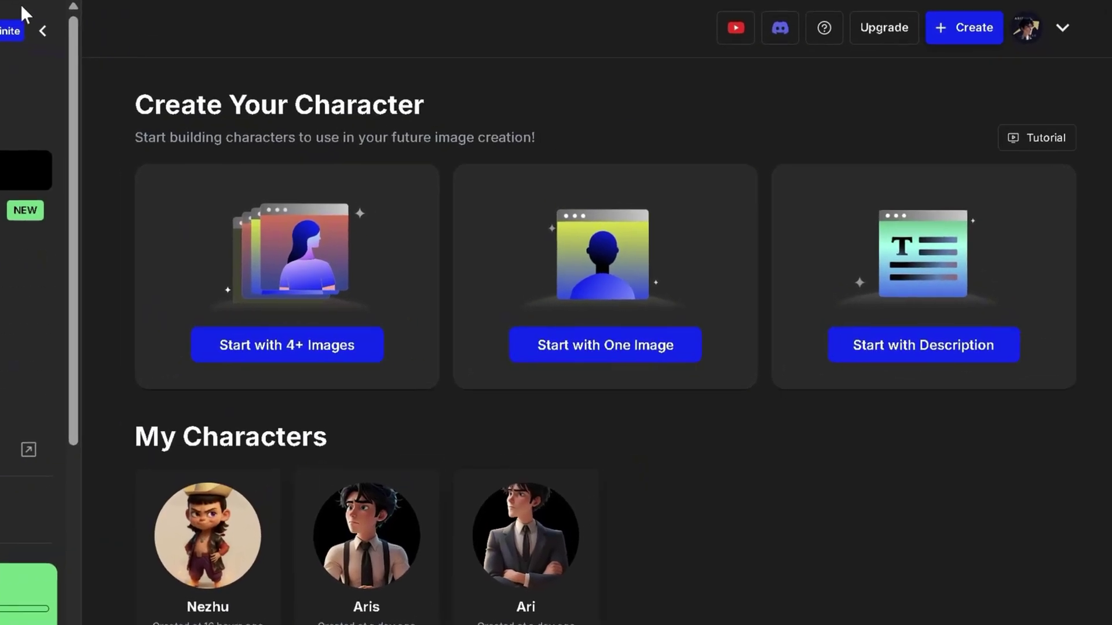
- Start a description-based character named 'Wu Old' and fill in its description
click(866, 352)
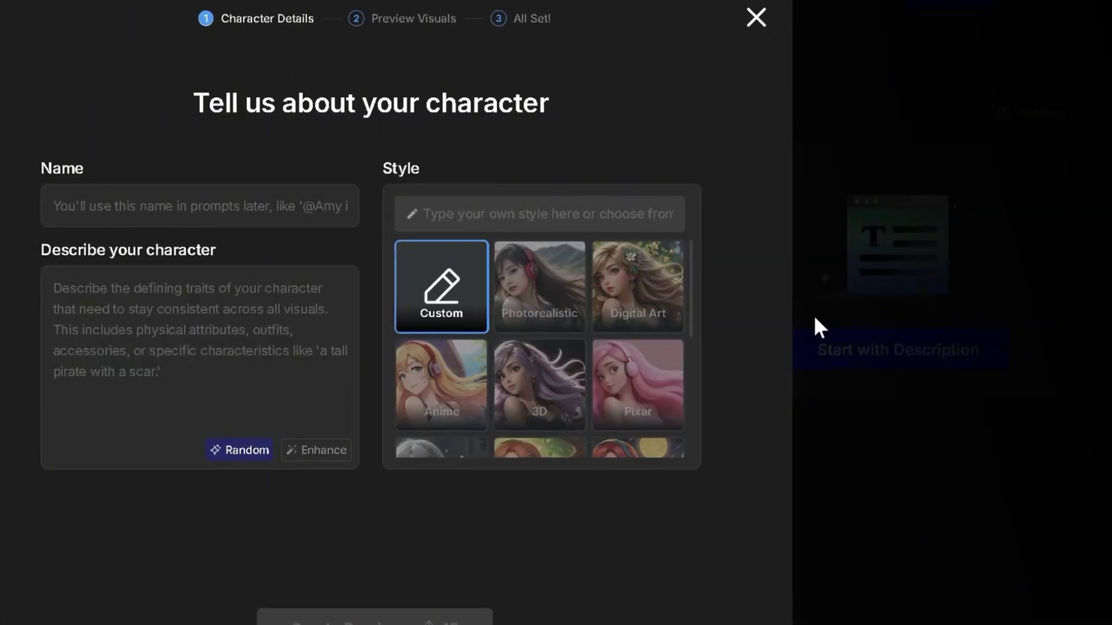
click(237, 210)
text(Wu Ol)
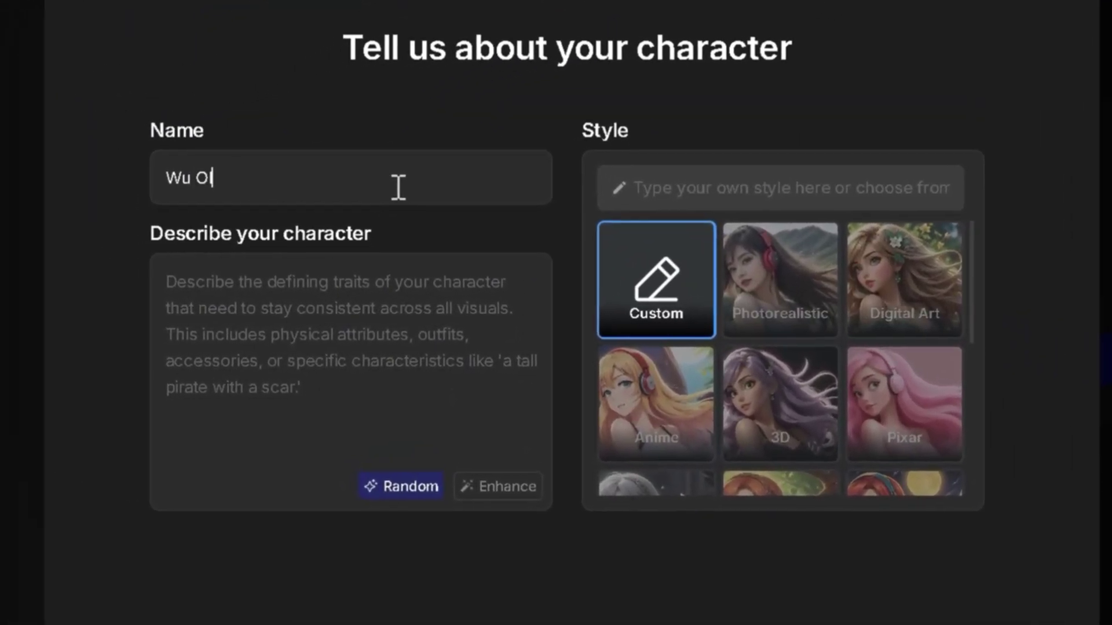
text(d)
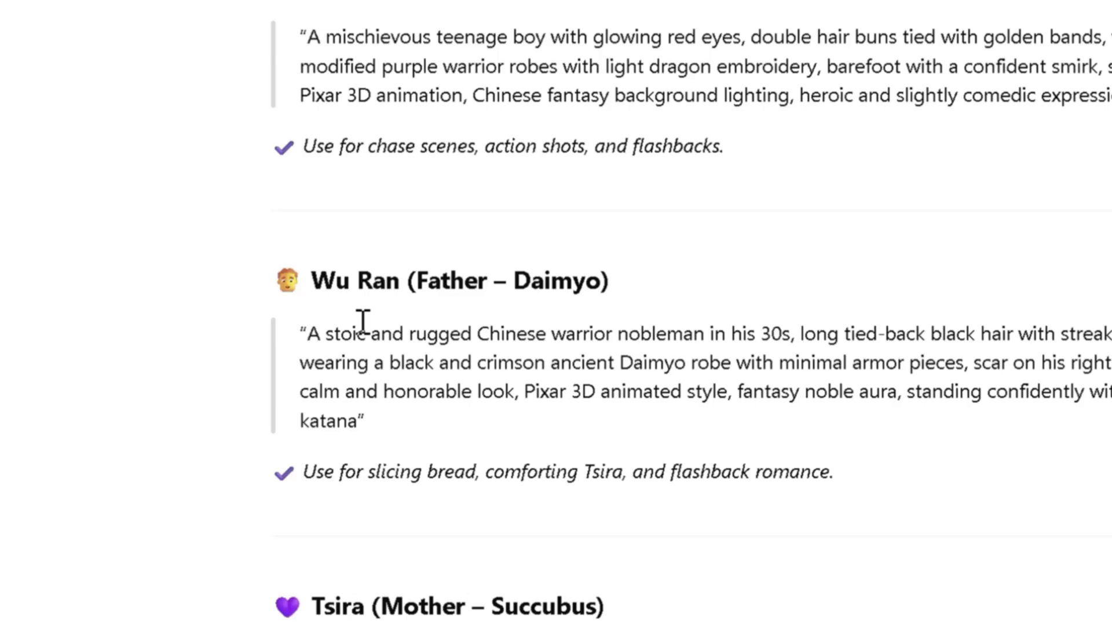
triple_click(363, 377)
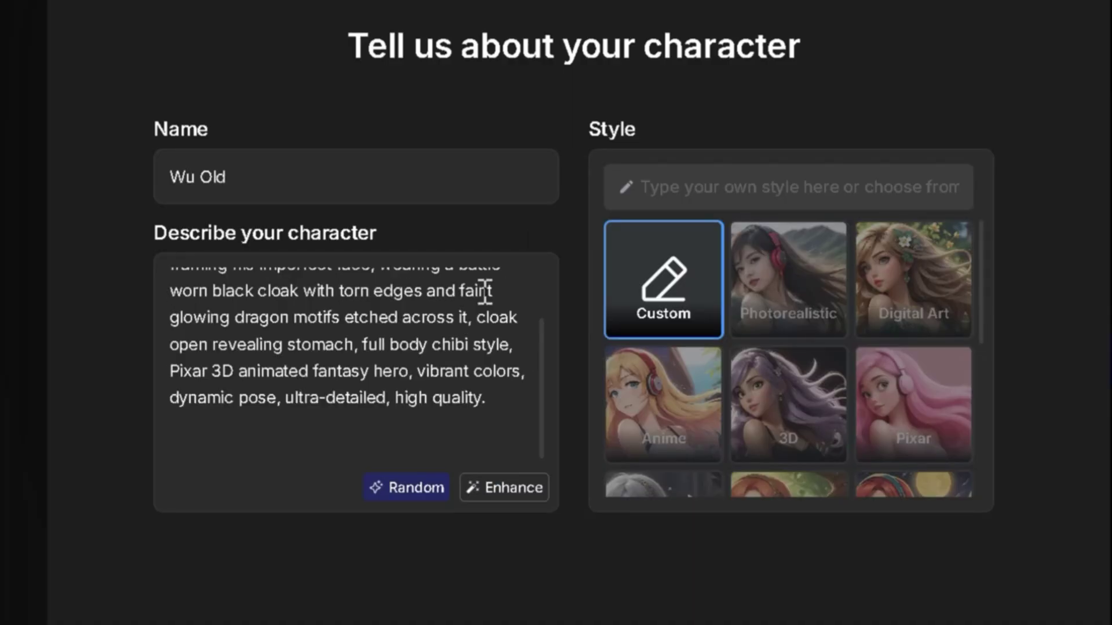
- Choose 3D style, generate and regenerate previews, then create the Wu Old character
click(788, 405)
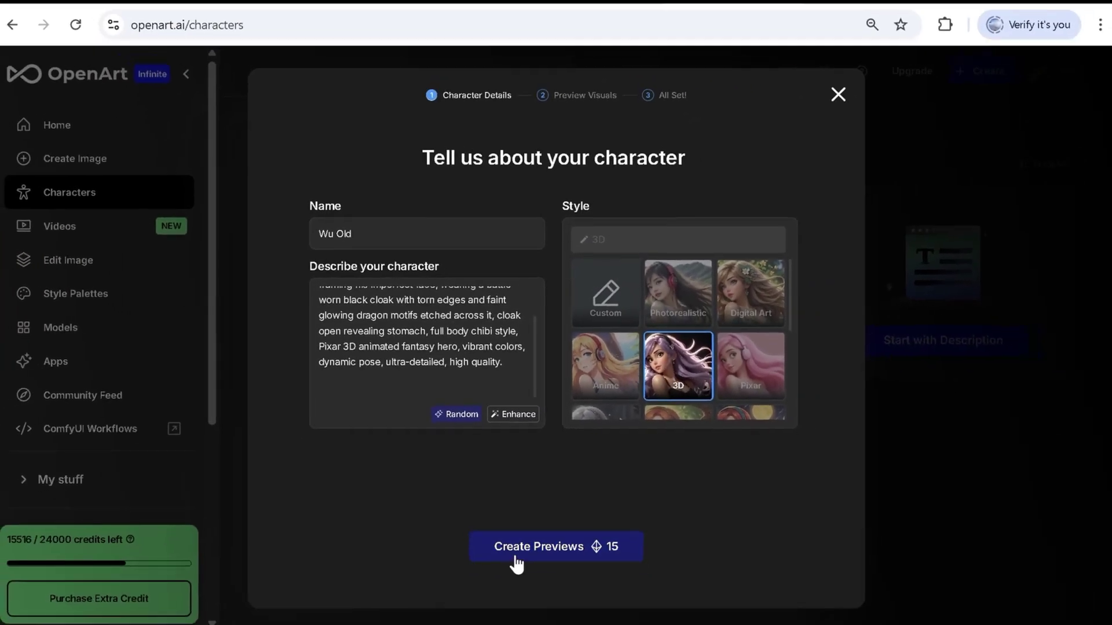
click(515, 561)
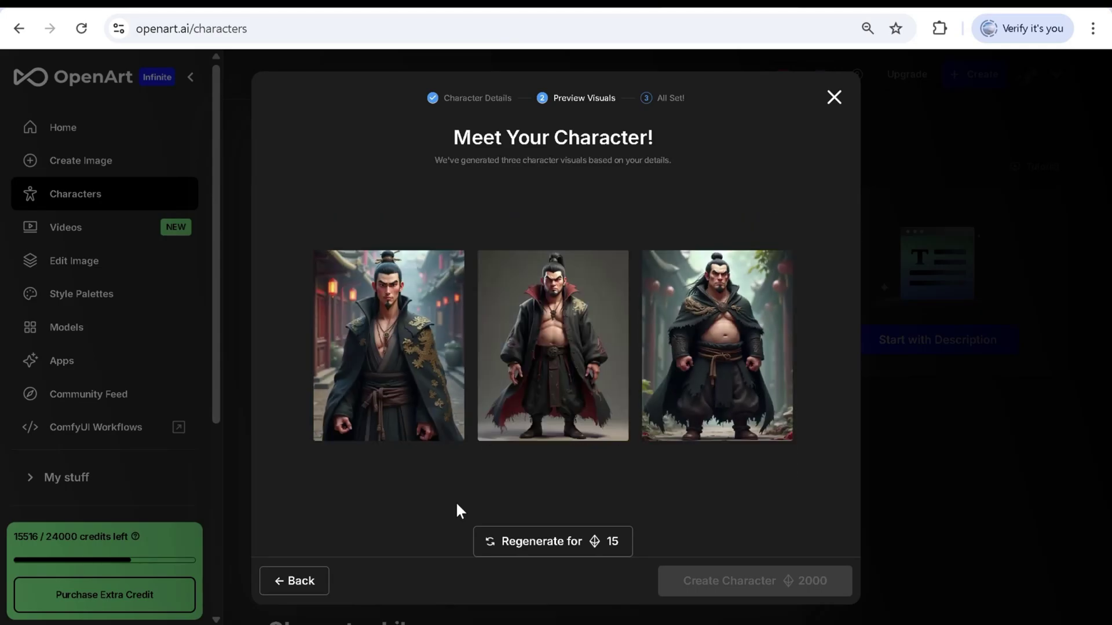
click(492, 543)
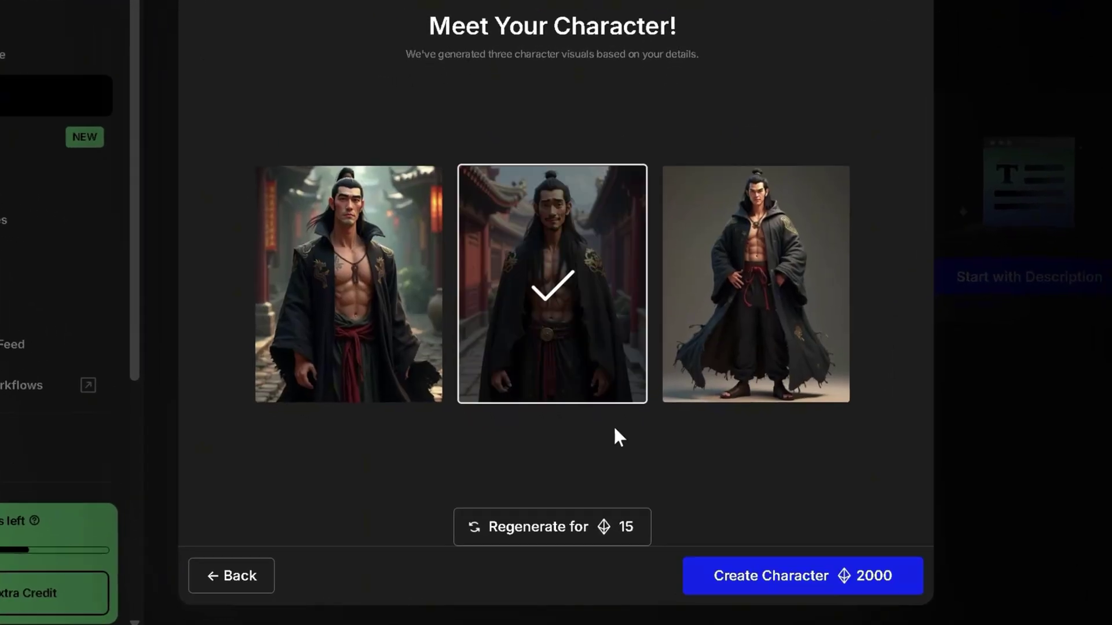
click(779, 582)
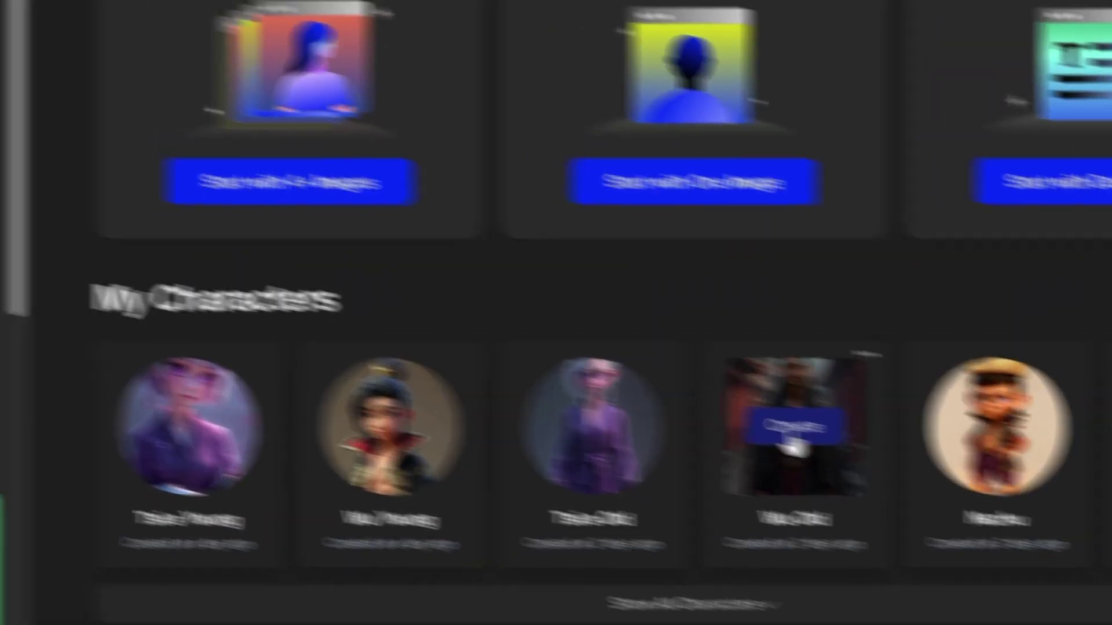
click(683, 405)
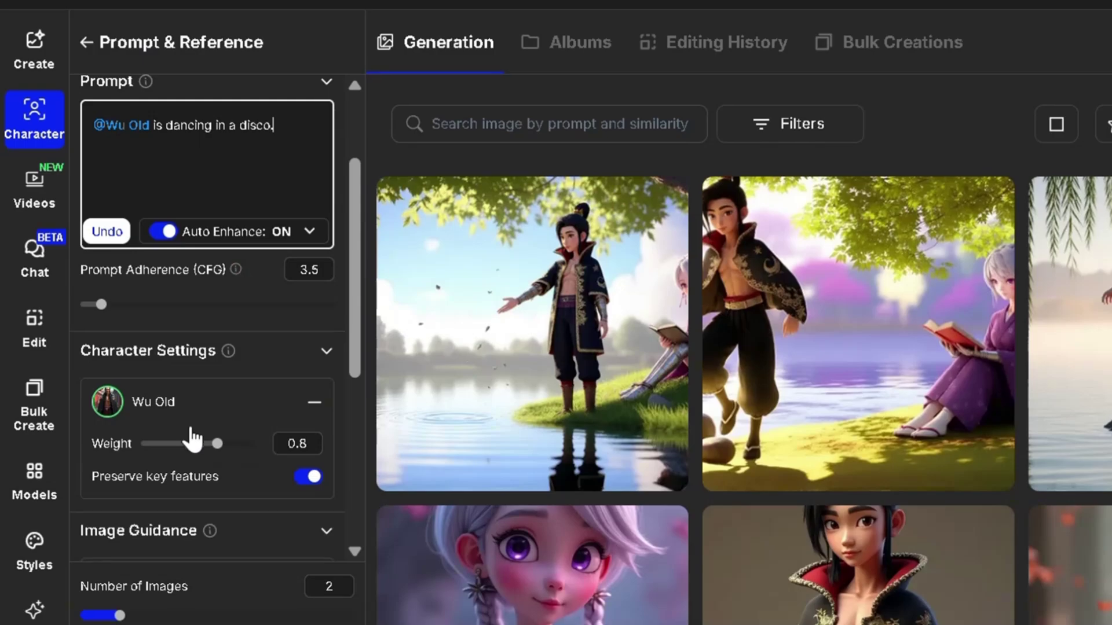
scroll(192, 440, down, 6)
click(169, 571)
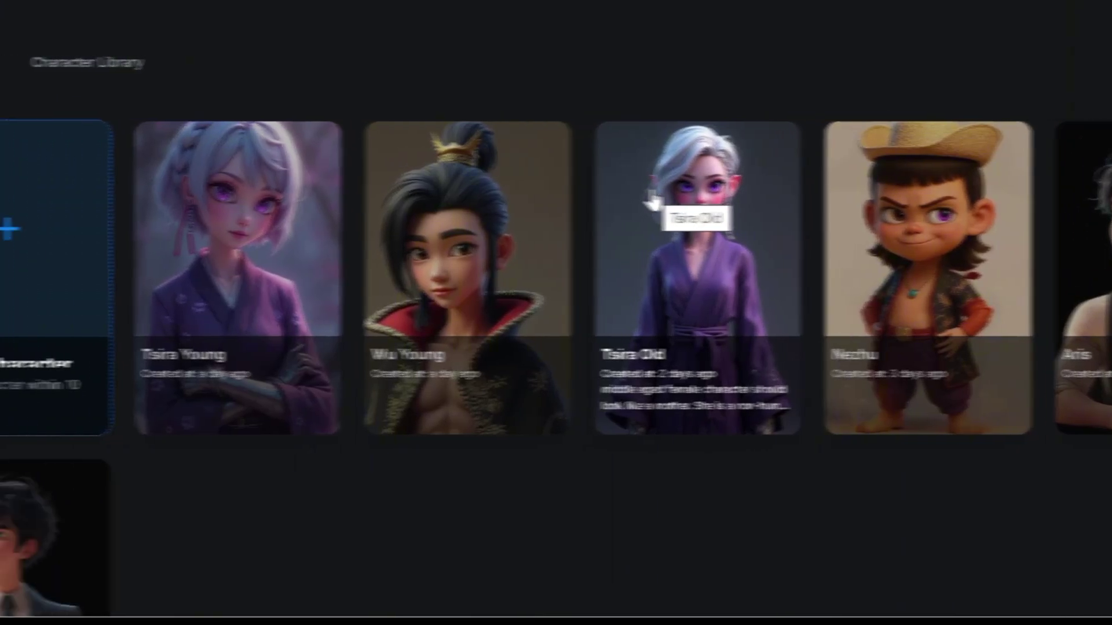
click(652, 200)
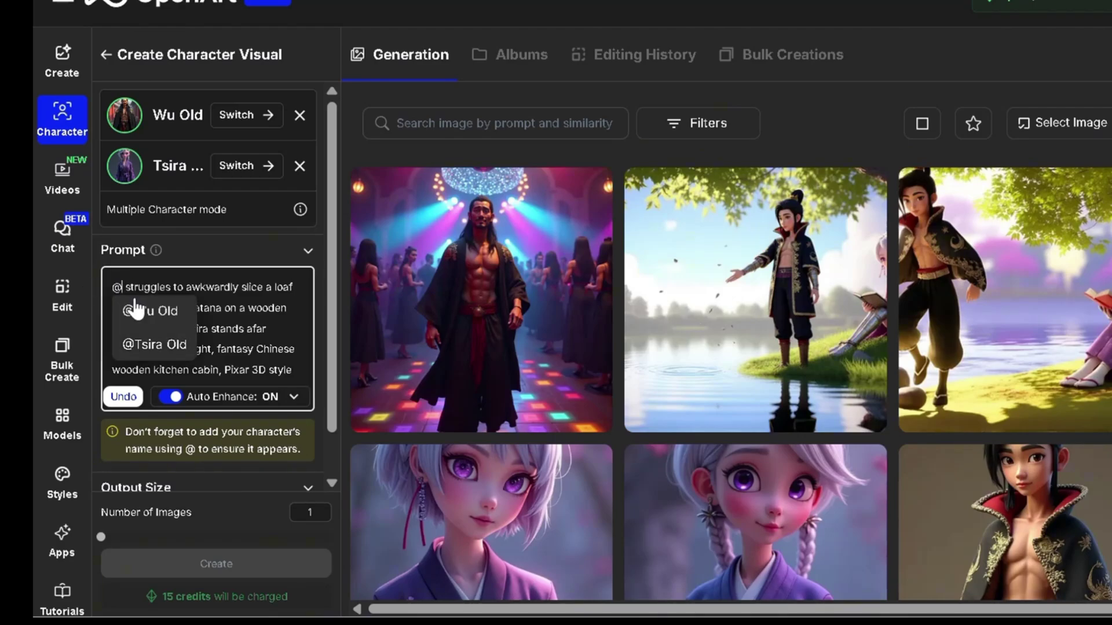
click(136, 310)
click(261, 384)
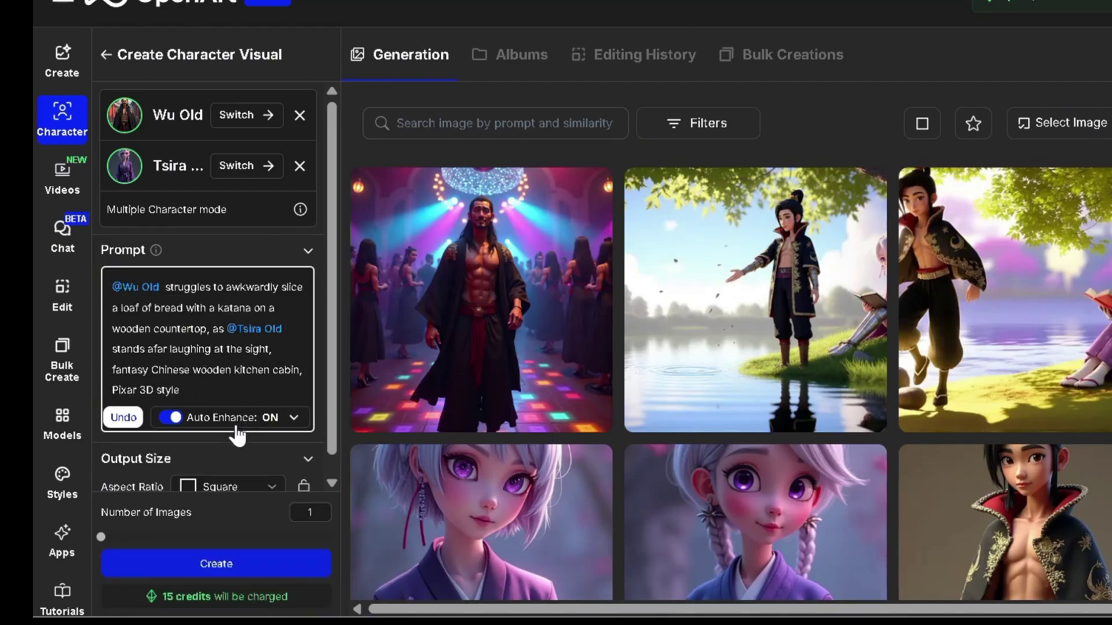
scroll(238, 434, down, 1)
click(269, 468)
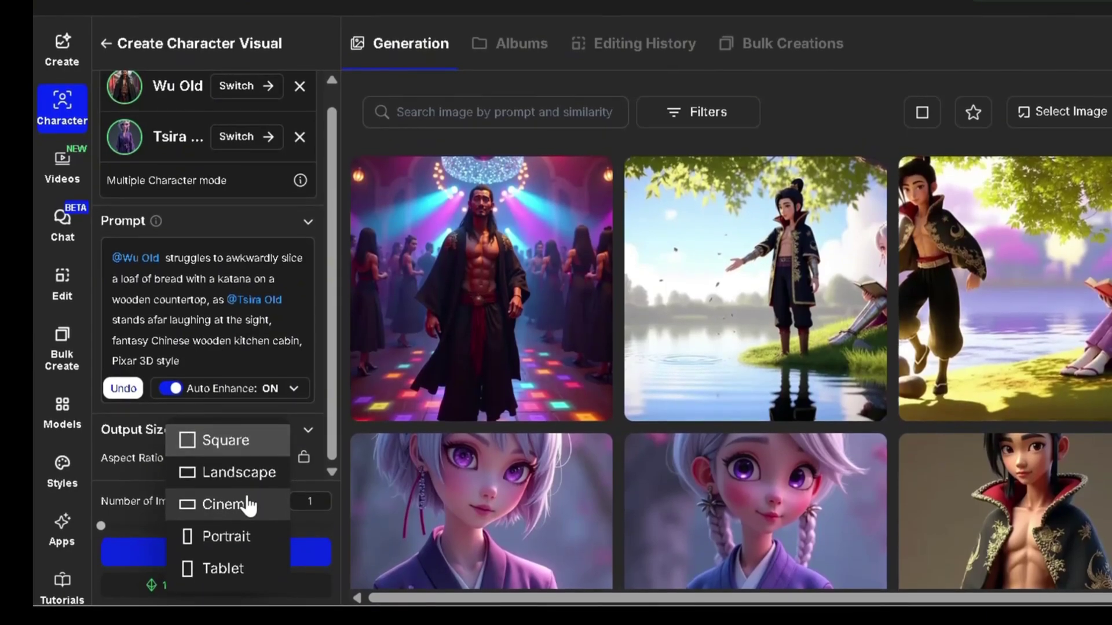
click(249, 514)
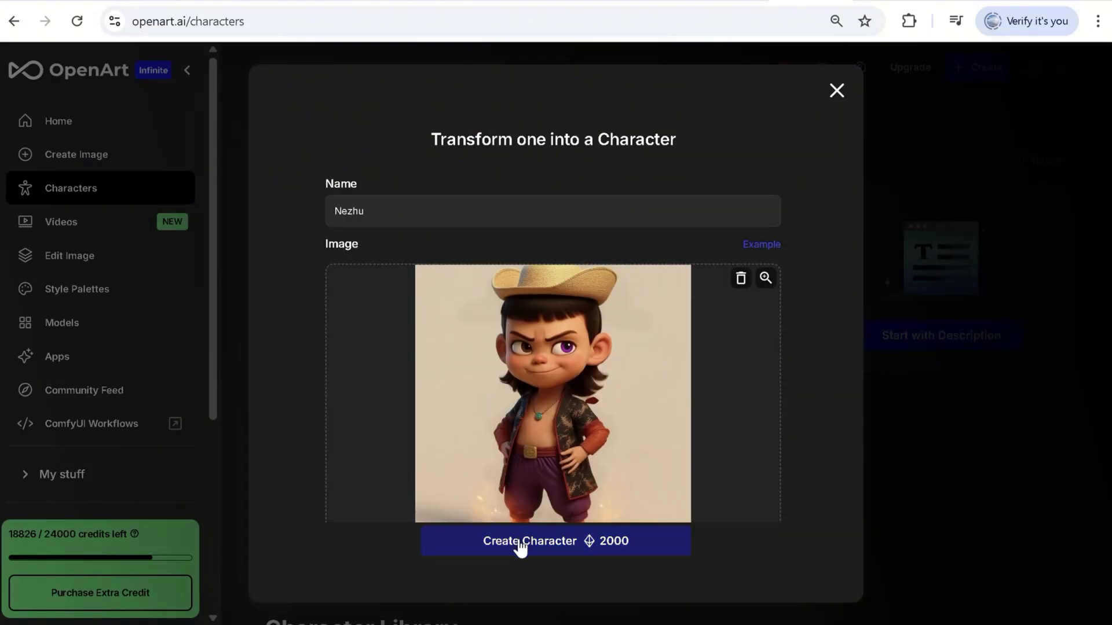
- Create the Nezhu character from the uploaded image and browse its guitar-in-a-barn results
click(521, 547)
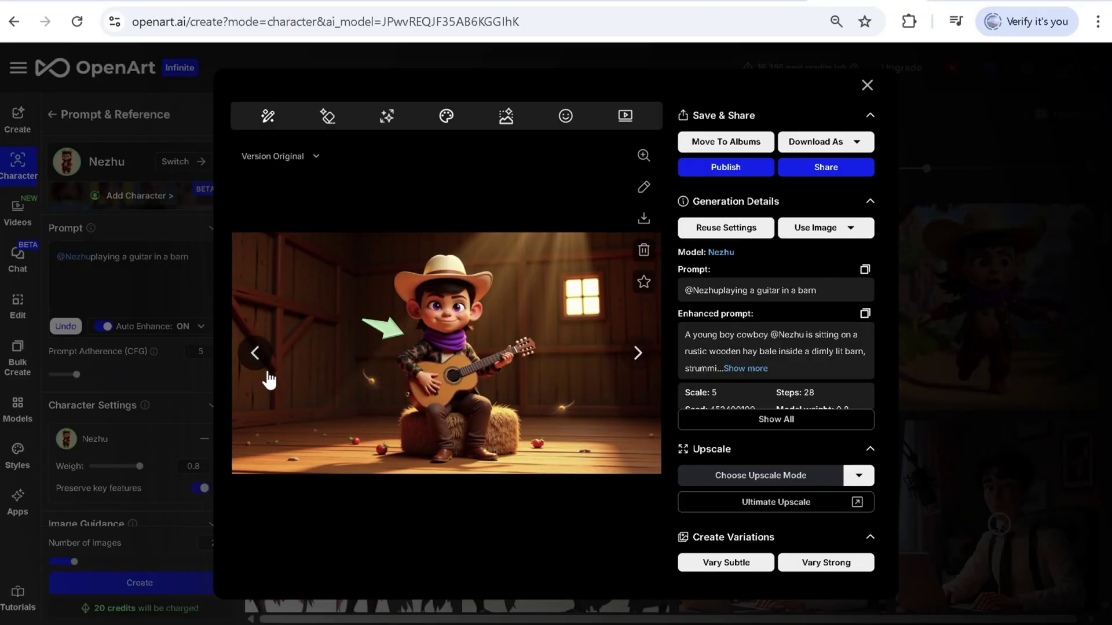
click(264, 363)
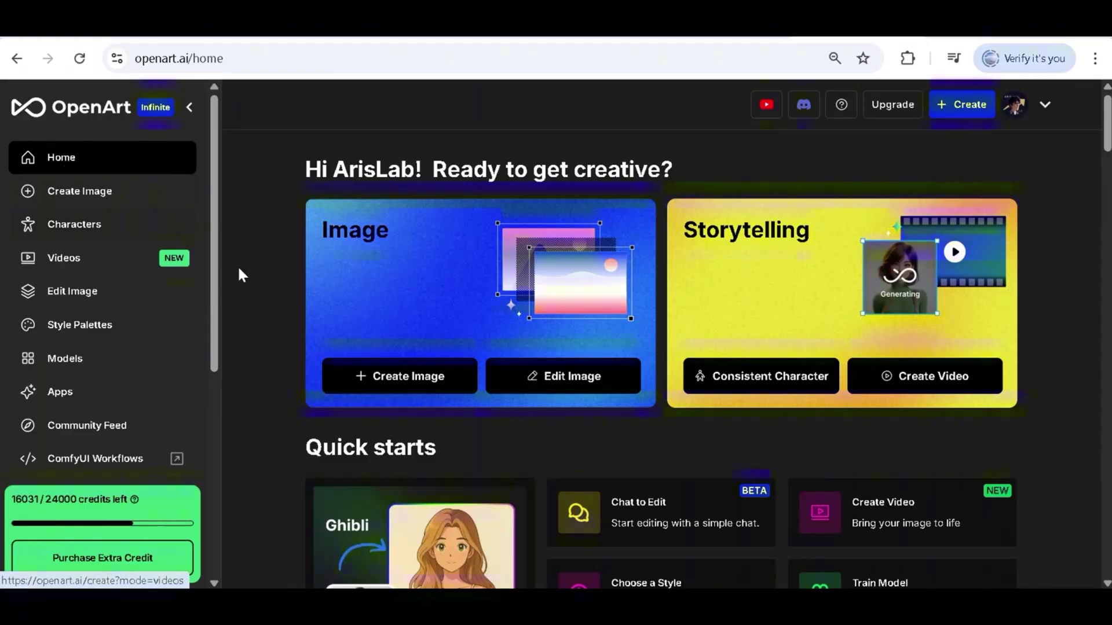
scroll(301, 403, down, 3)
- In Character lab, turn the uploaded hat-wearing boy into the upside-down spear-dodging cliff-flip image
click(427, 430)
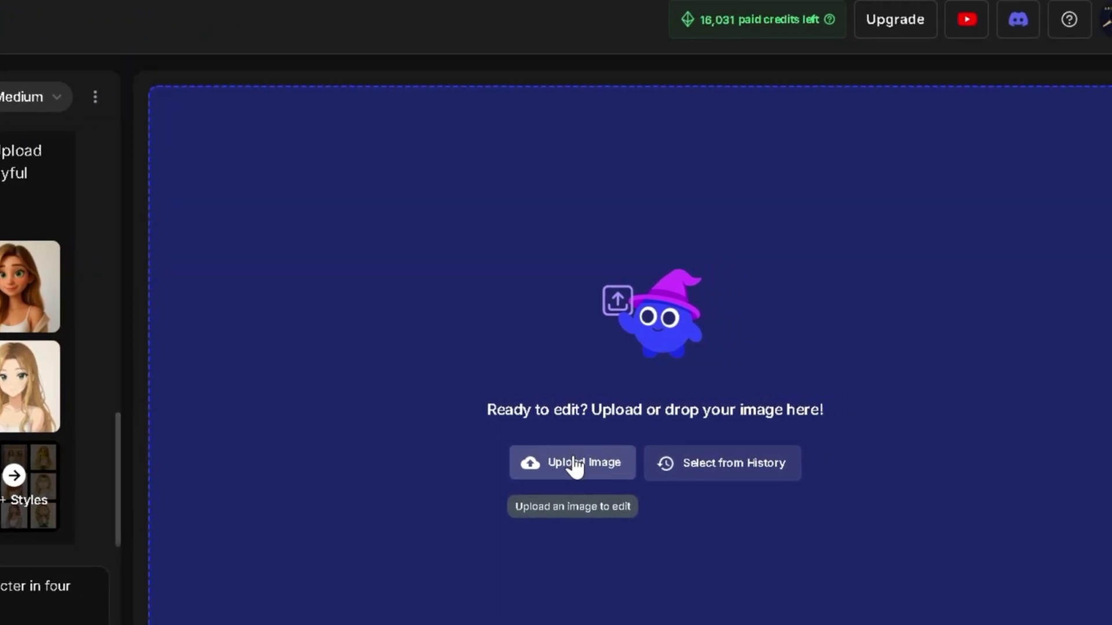
click(865, 455)
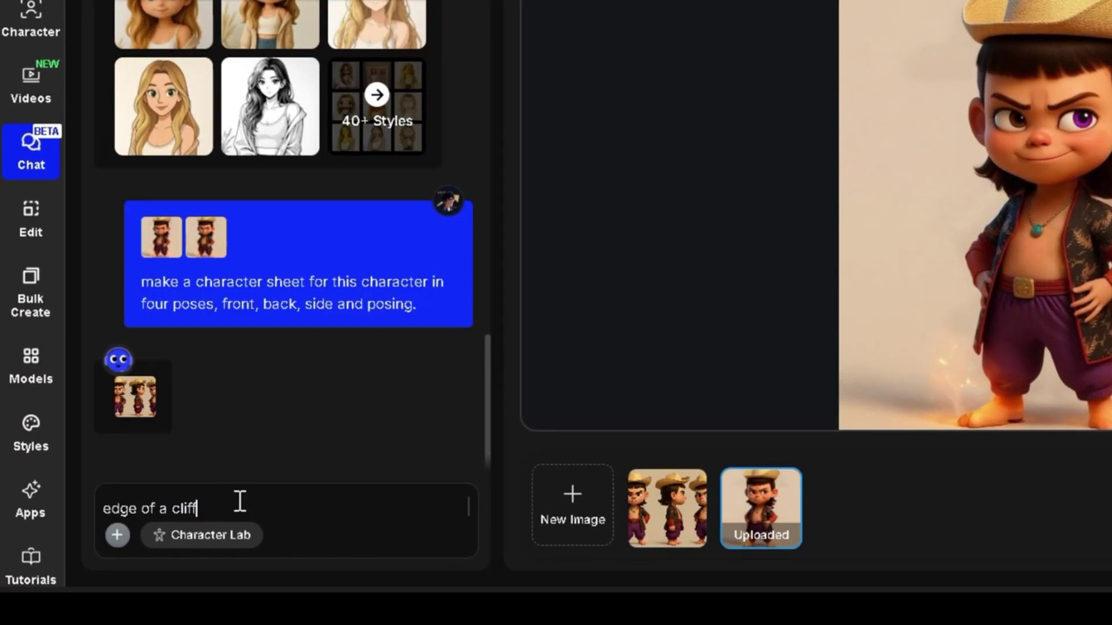
click(451, 533)
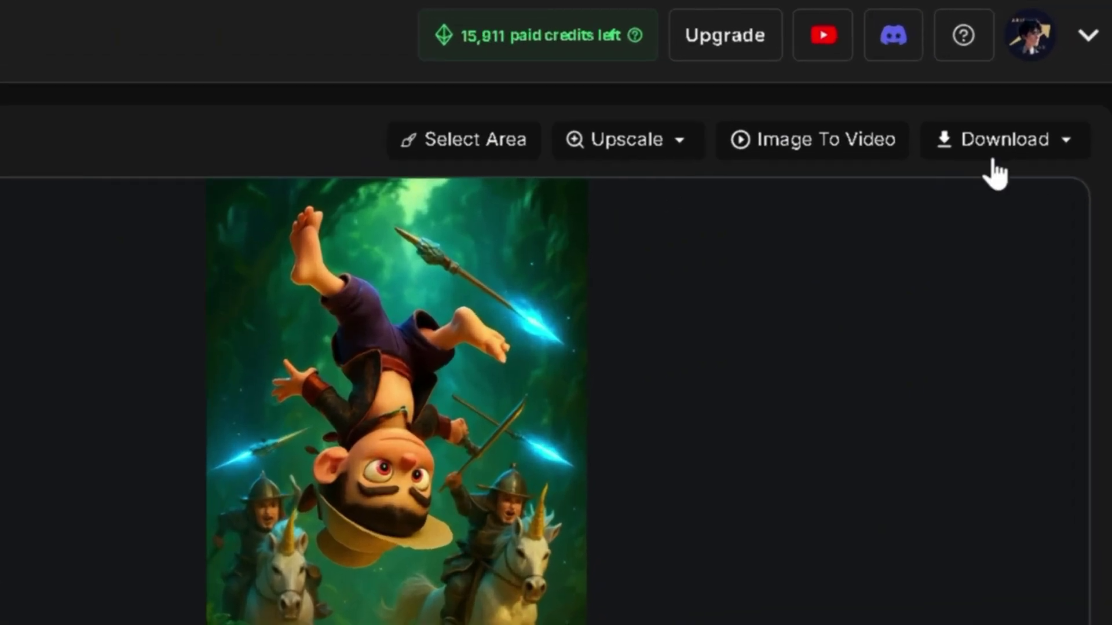
click(1036, 97)
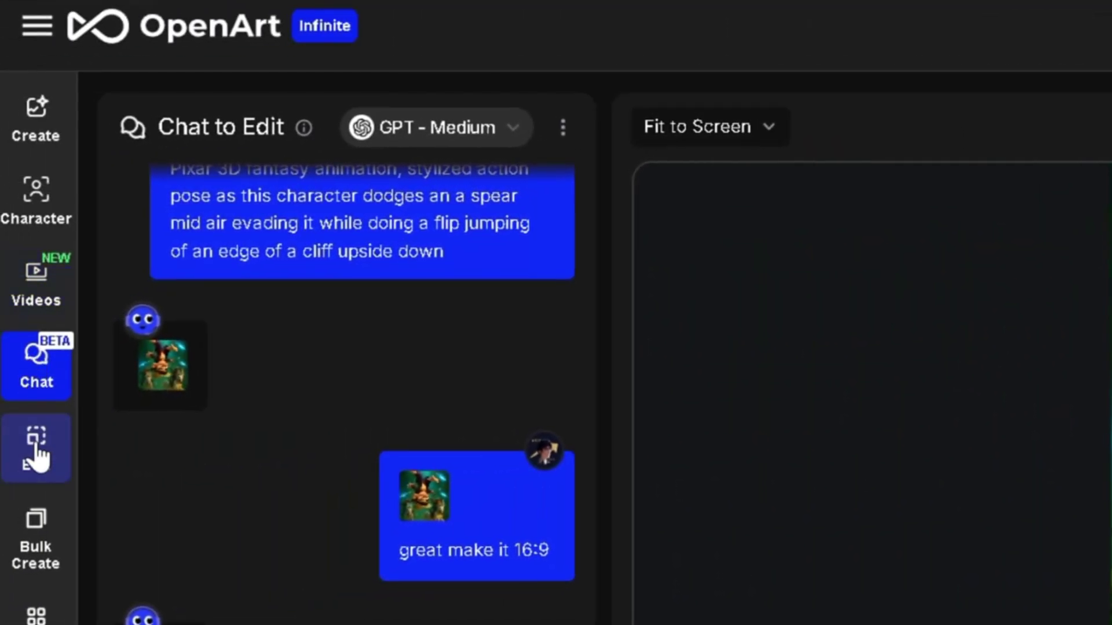
- Expand the cliff-flip image to a Cinema 16:9 frame with a chase-describing prompt
click(36, 455)
click(405, 111)
click(924, 307)
scroll(888, 407, down, 1)
click(927, 371)
scroll(967, 330, down, 4)
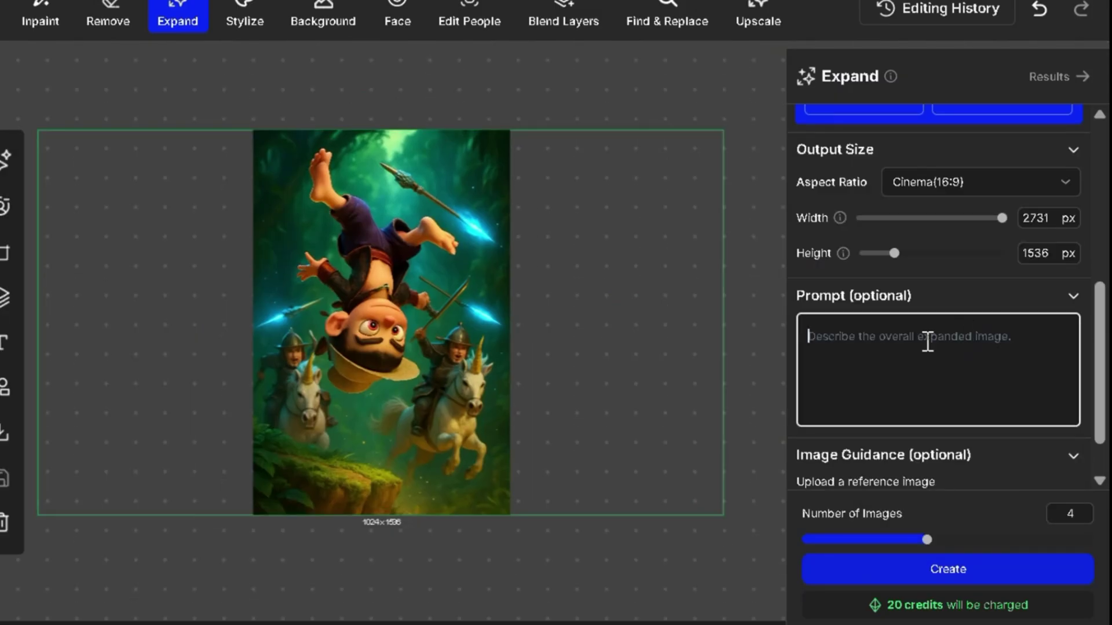
text(g.)
scroll(927, 343, down, 1)
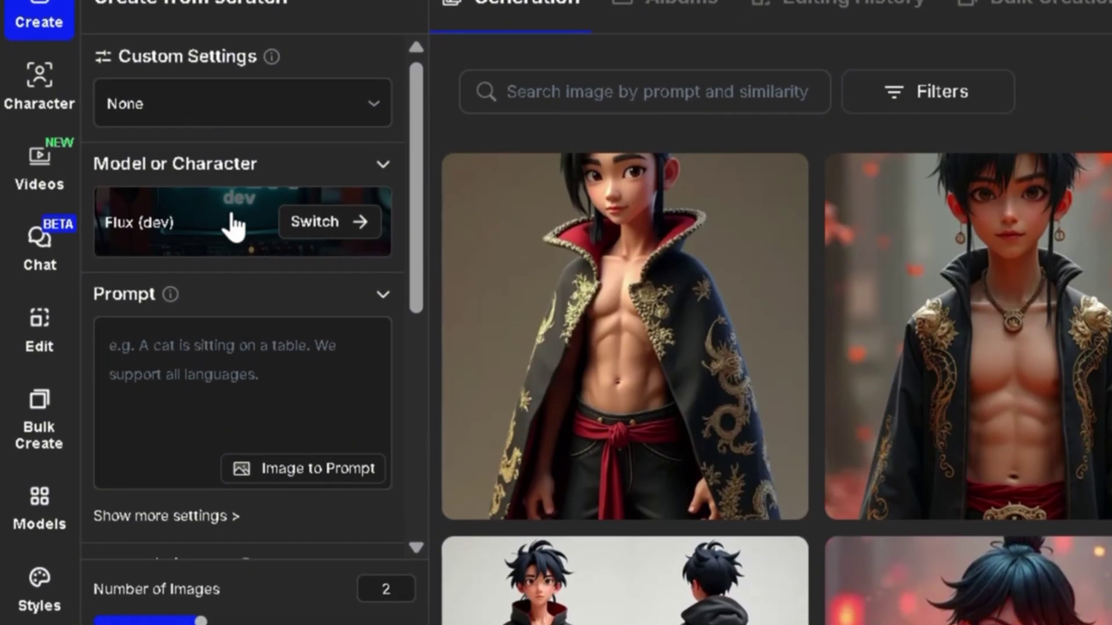
- Generate the young cloaked boy from the pasted description in the default upright aspect ratio
click(234, 417)
text(A tall, slender 15 year old Chinese boy daimyo, long black sideburns framing his imperfect face, wearing a black cloak with golden dragon motifs etched across it, cloak open revealing stomach, full body shot,vibrant colors, dynamic pose, ultra-detailed, high quality, 3d disney pixar style)
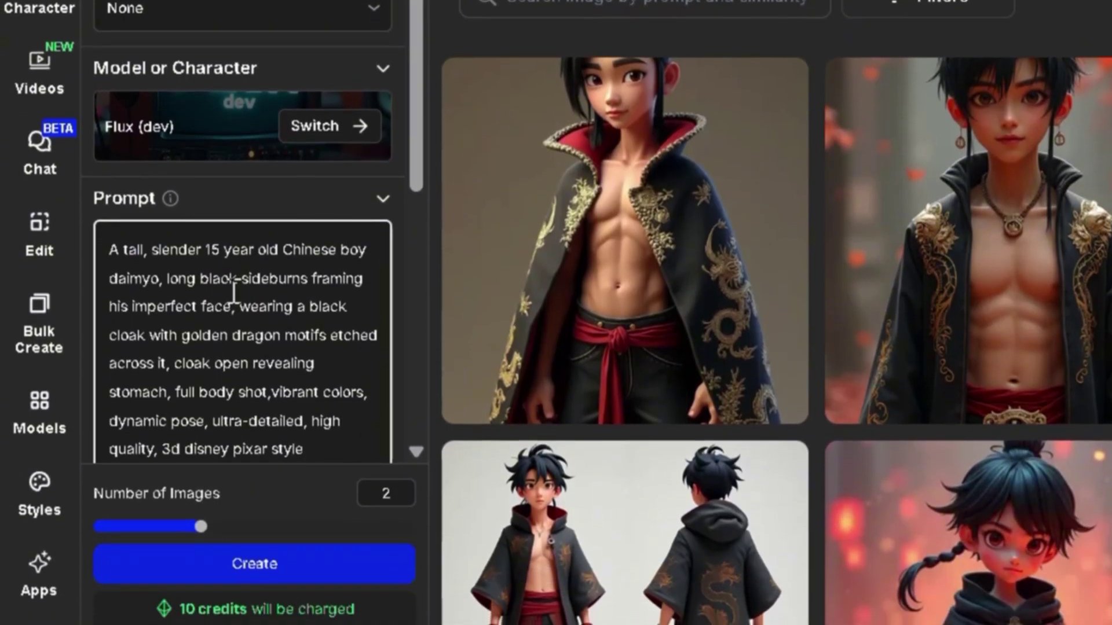
scroll(232, 286, down, 5)
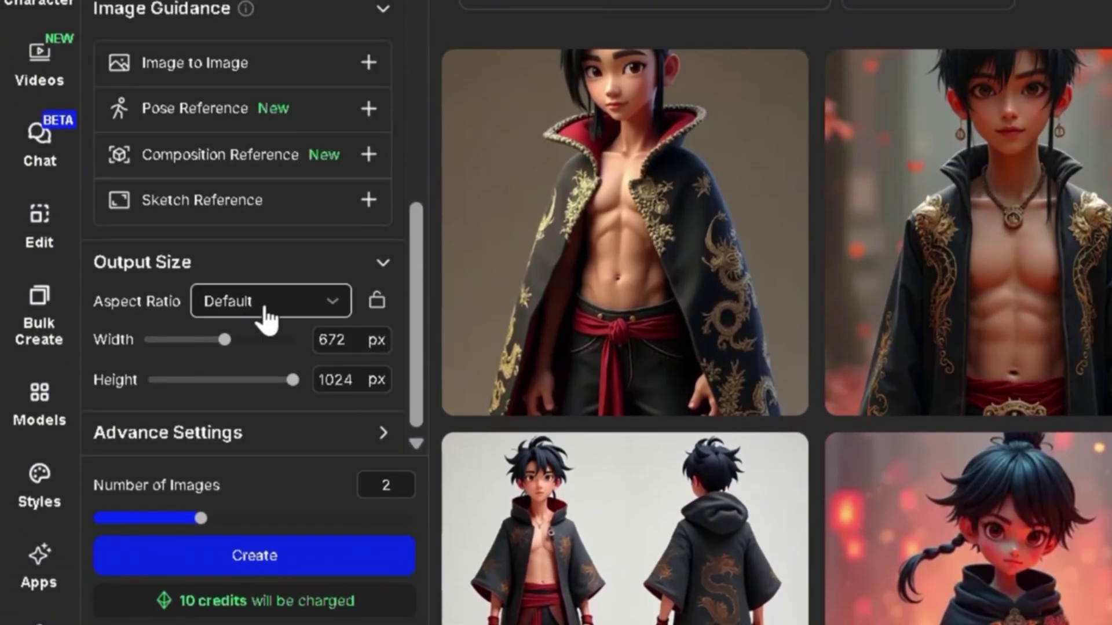
click(315, 307)
click(310, 308)
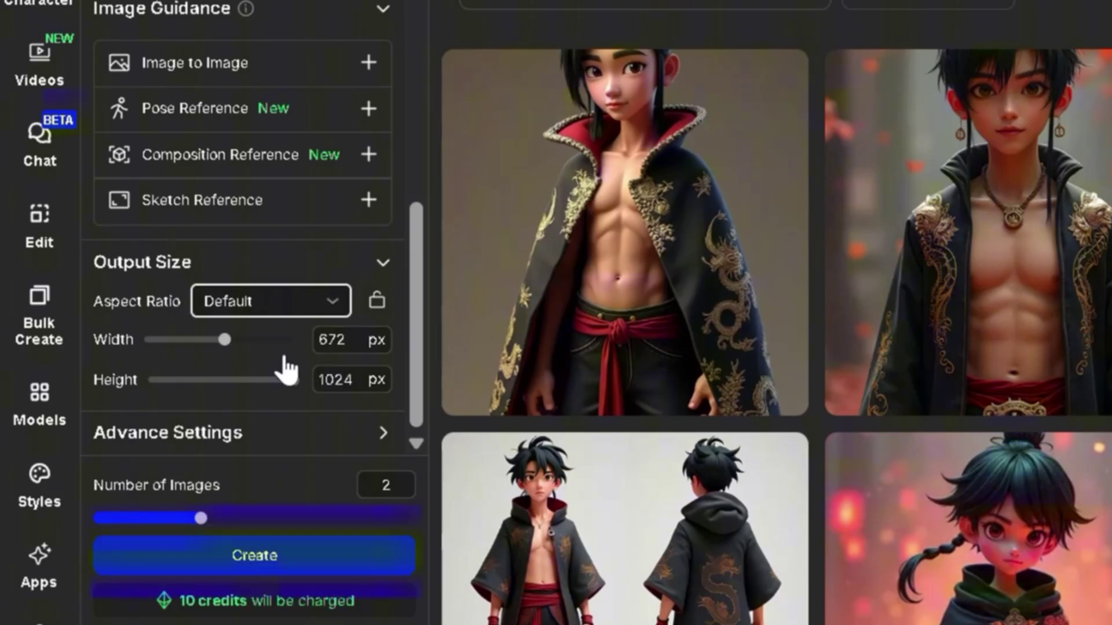
click(310, 564)
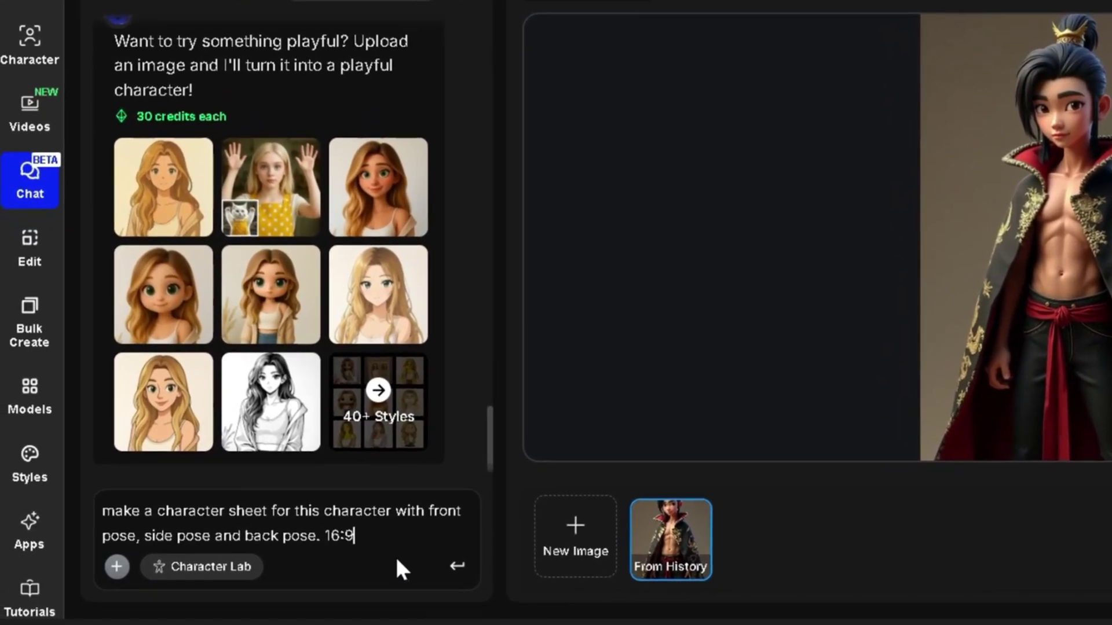
- Request a front, side and back sheet, then crop and save the back and side poses as copies
key(Return)
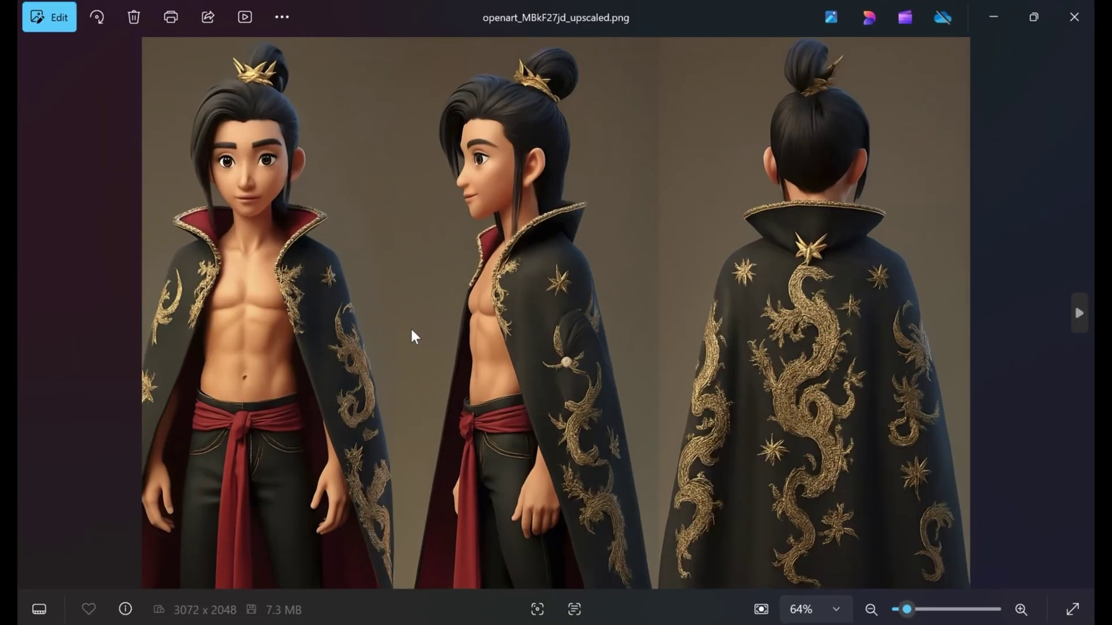
click(60, 16)
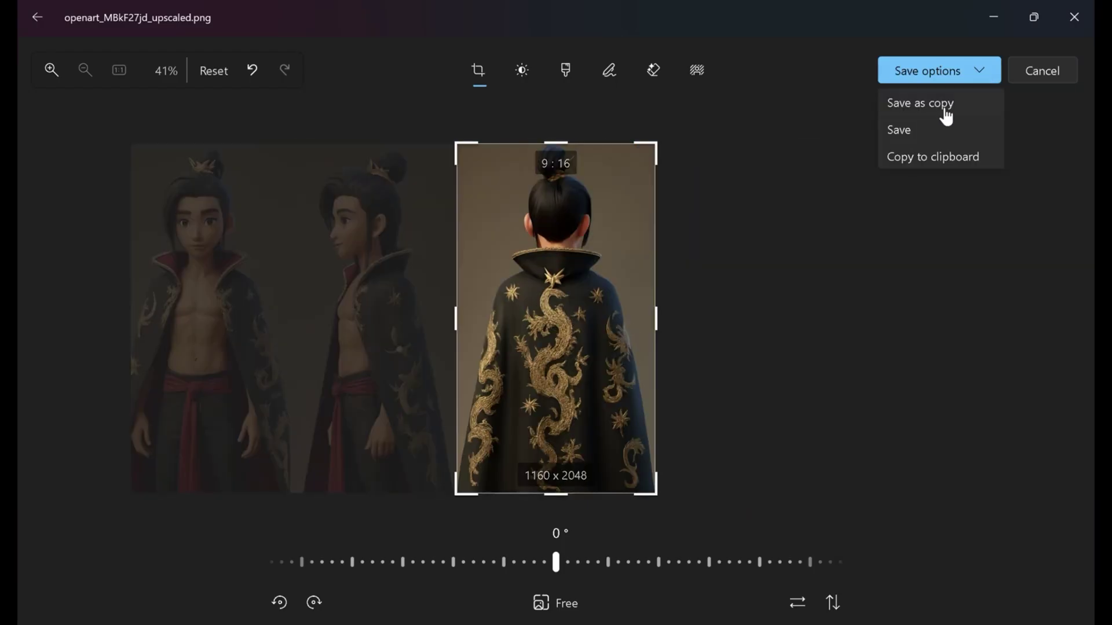
click(946, 116)
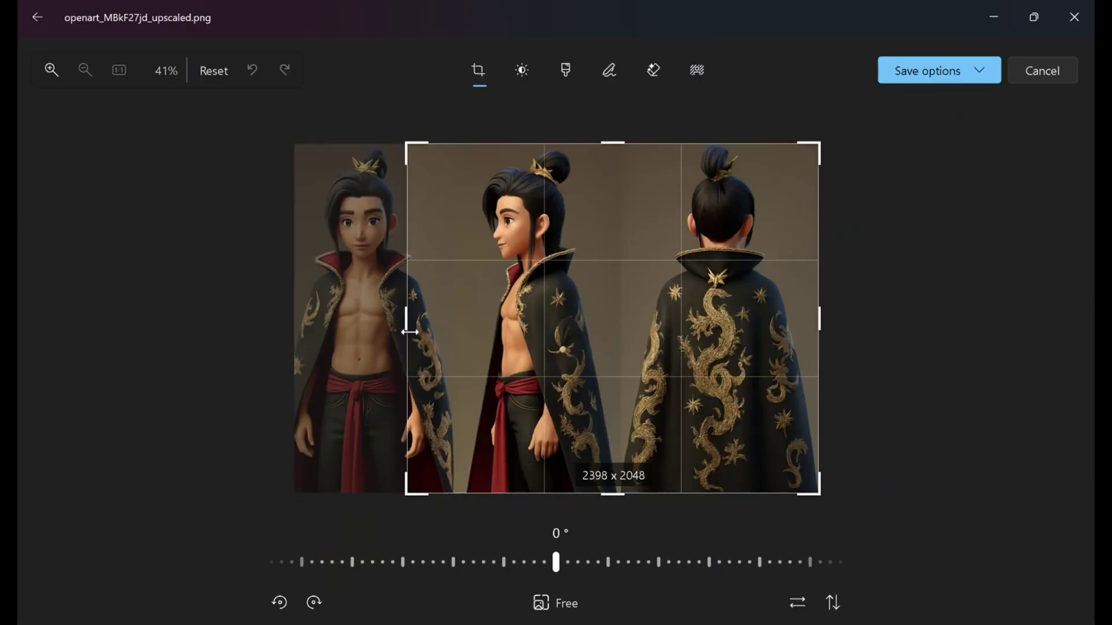
drag(404, 336, 455, 336)
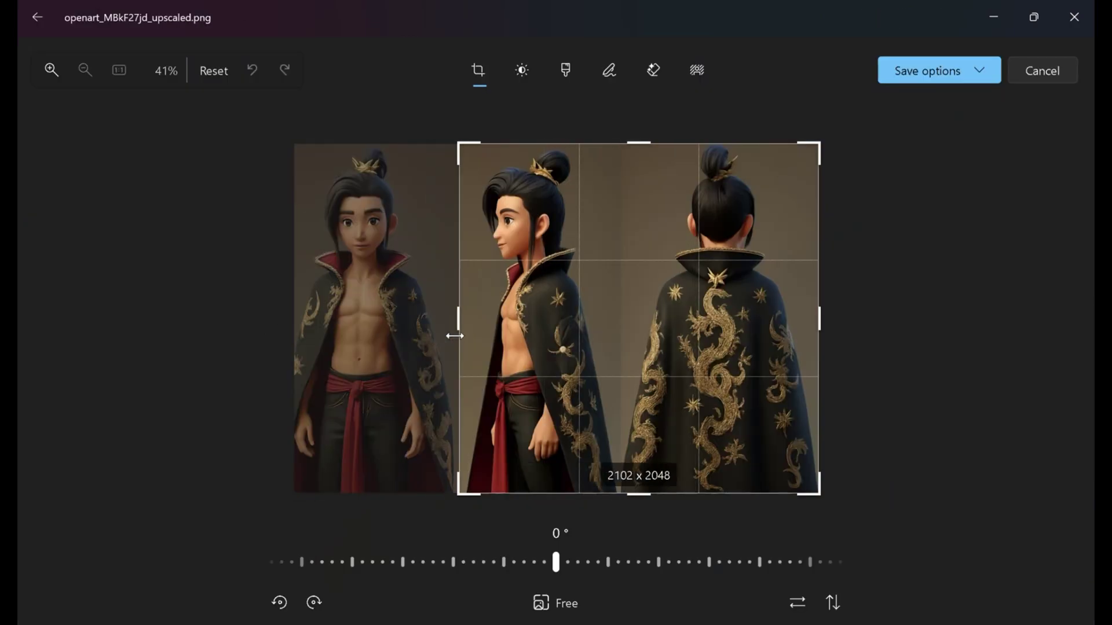
drag(819, 336, 544, 347)
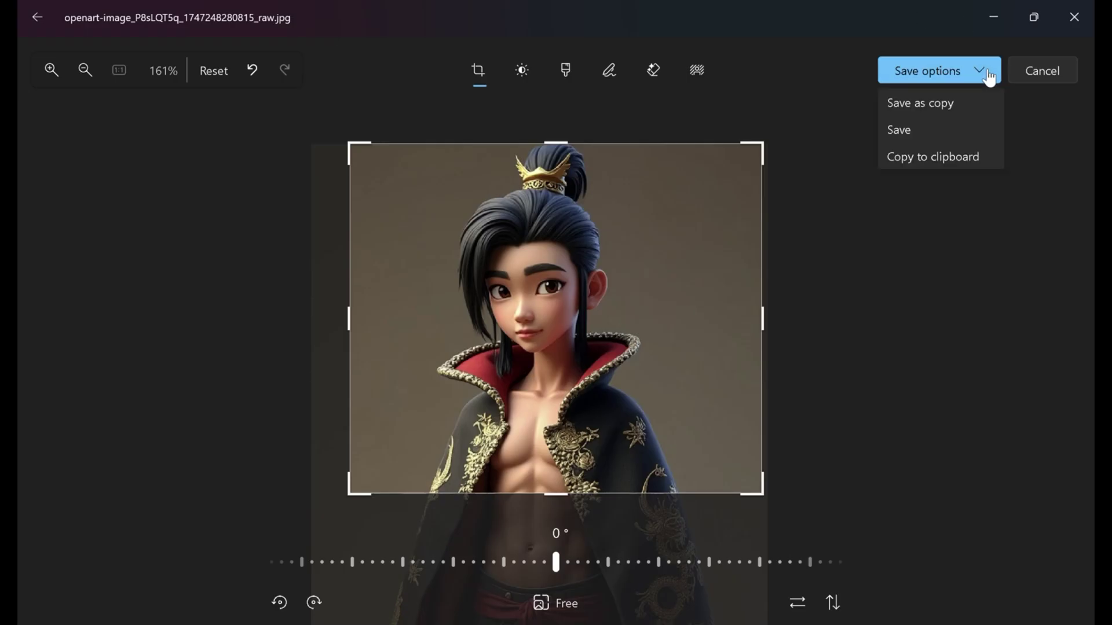
- Save the side-pose crop, then create the Wu Young character from four pose images
click(920, 103)
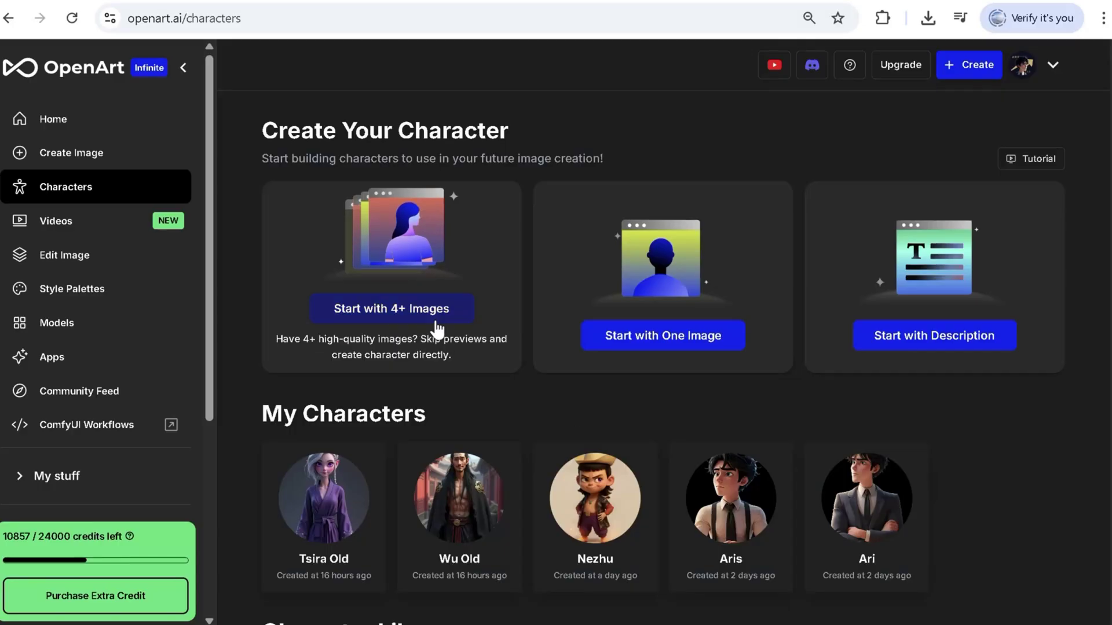
click(434, 315)
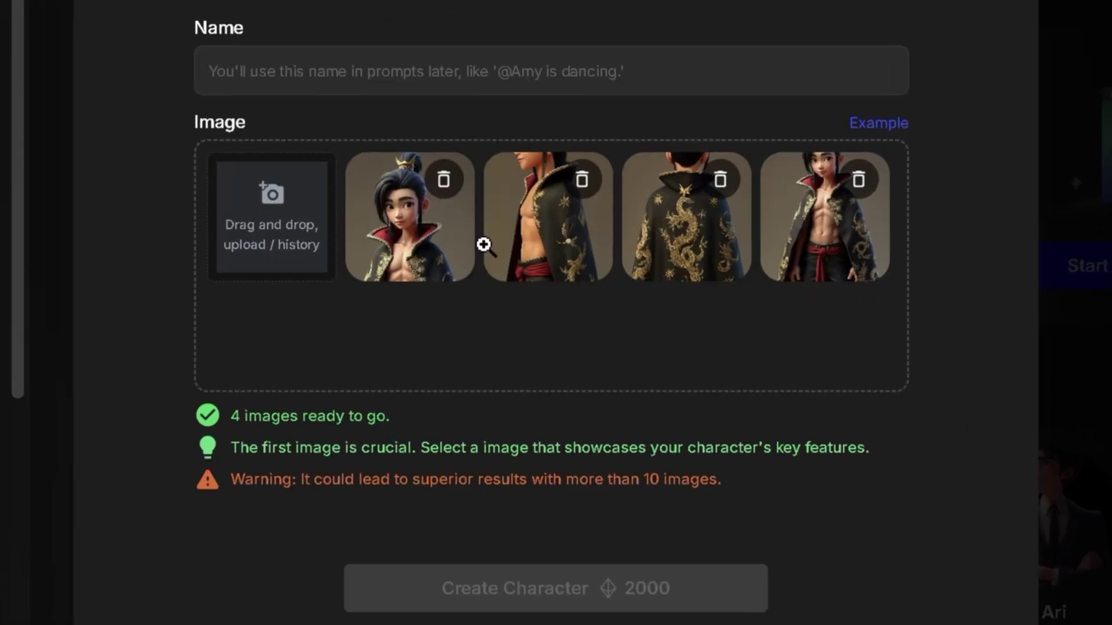
text(Young)
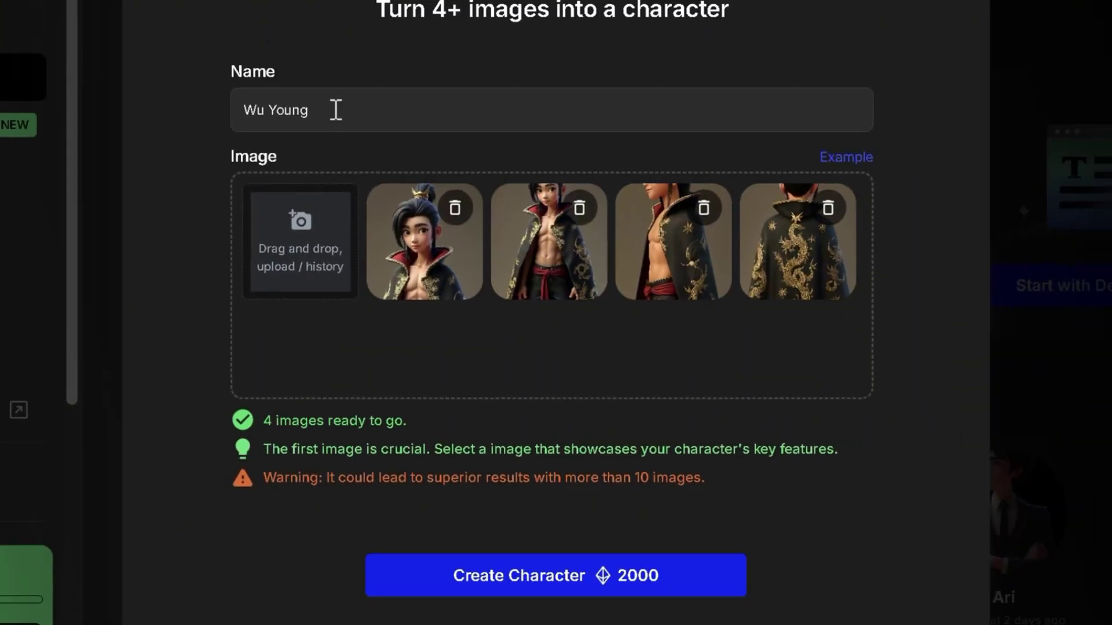
click(506, 605)
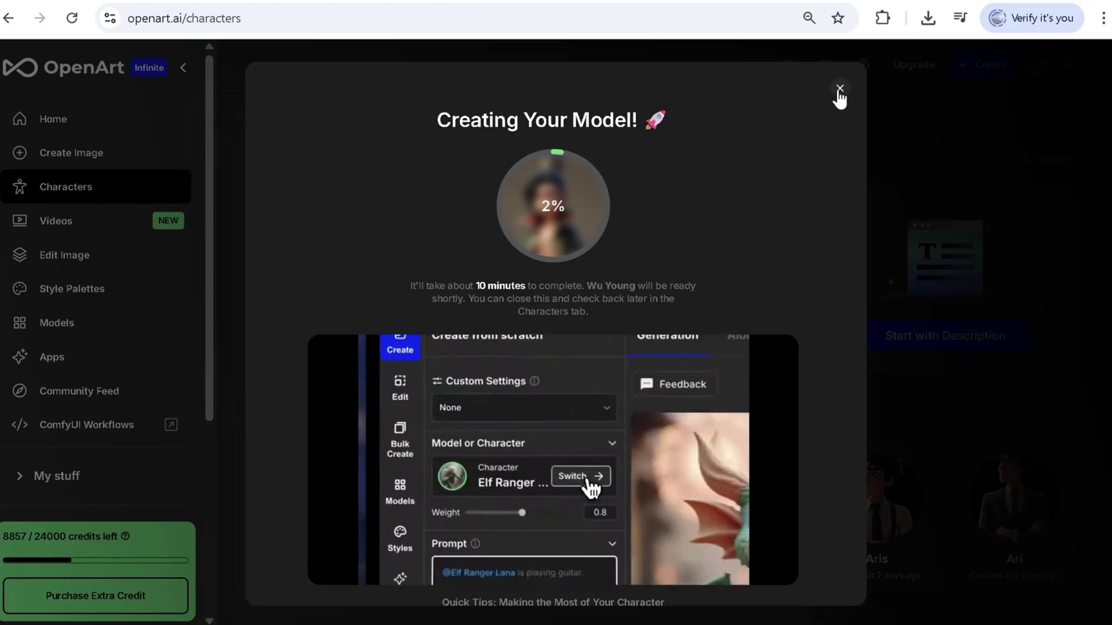
click(840, 88)
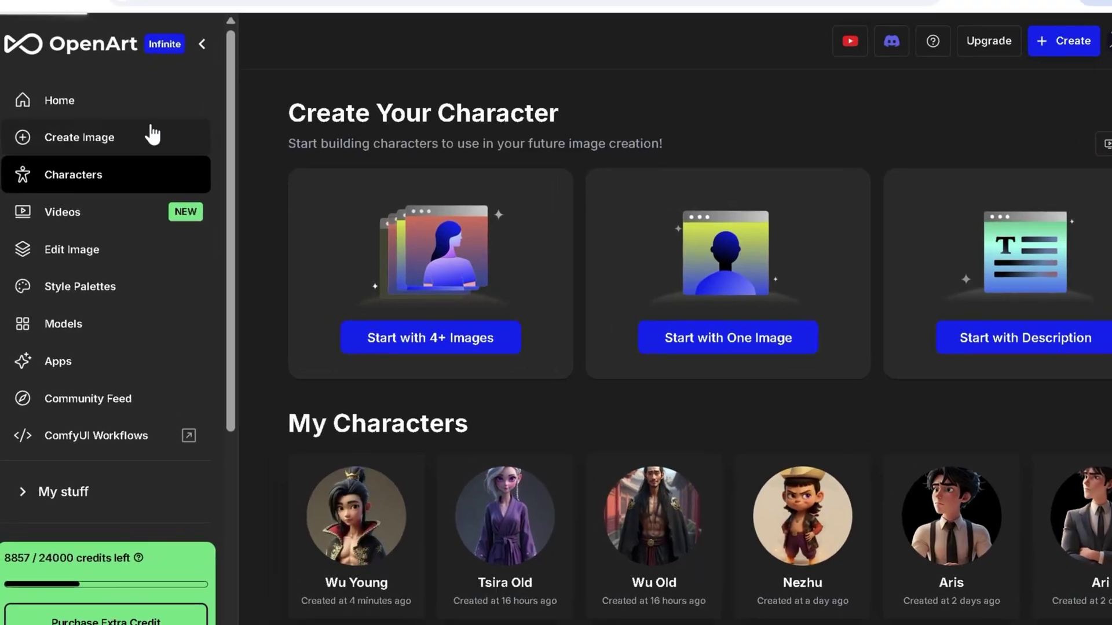
- Request a front, side and back character sheet of the silver-haired girl in Chat to Edit
click(135, 152)
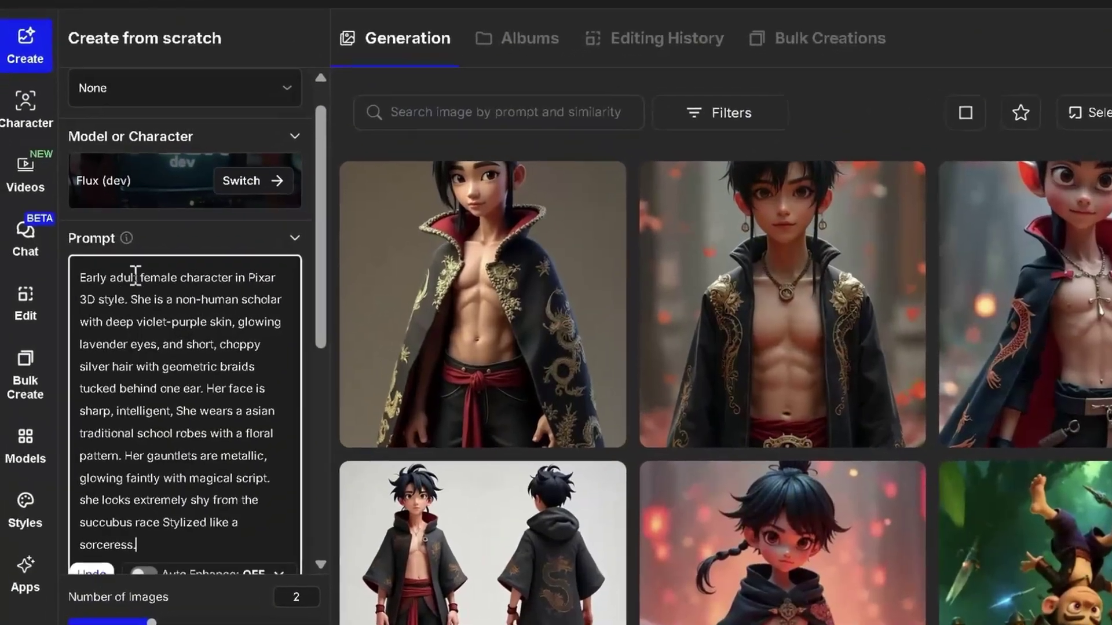
scroll(248, 447, down, 10)
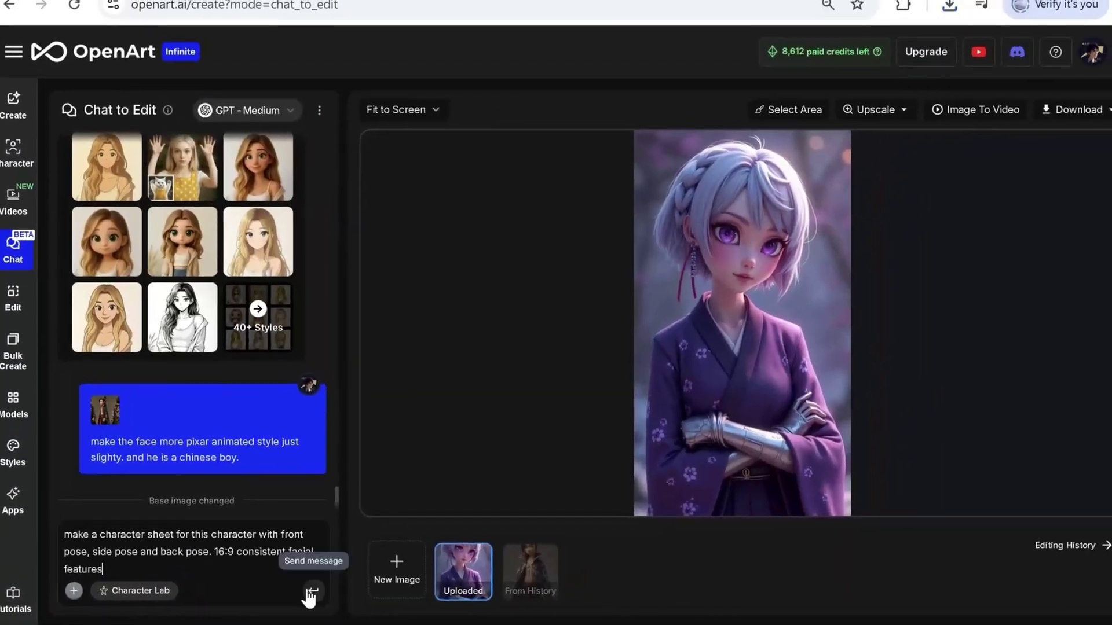
click(311, 594)
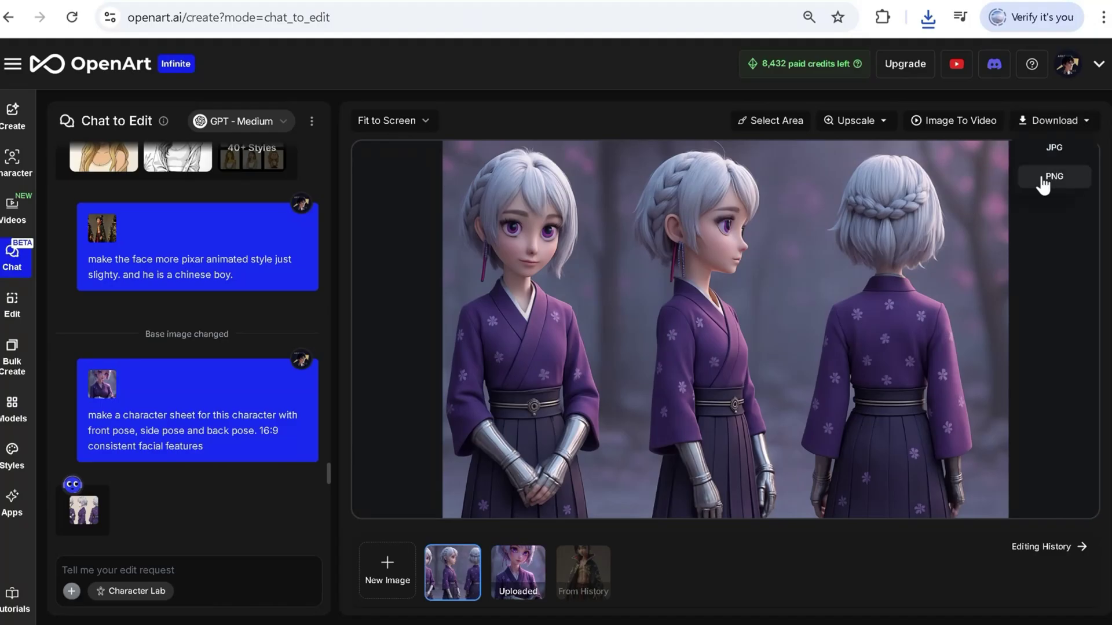
- Download the girl's character sheet and crop it in Photos down to a single pose for saving
click(1045, 179)
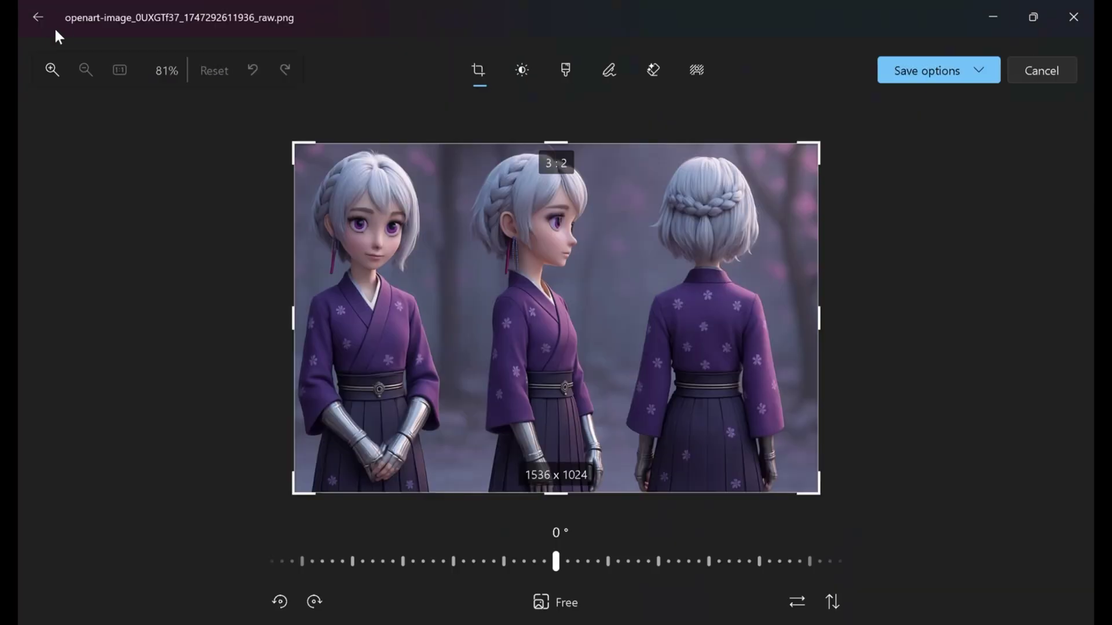
drag(819, 318, 628, 317)
drag(389, 318, 535, 318)
click(914, 58)
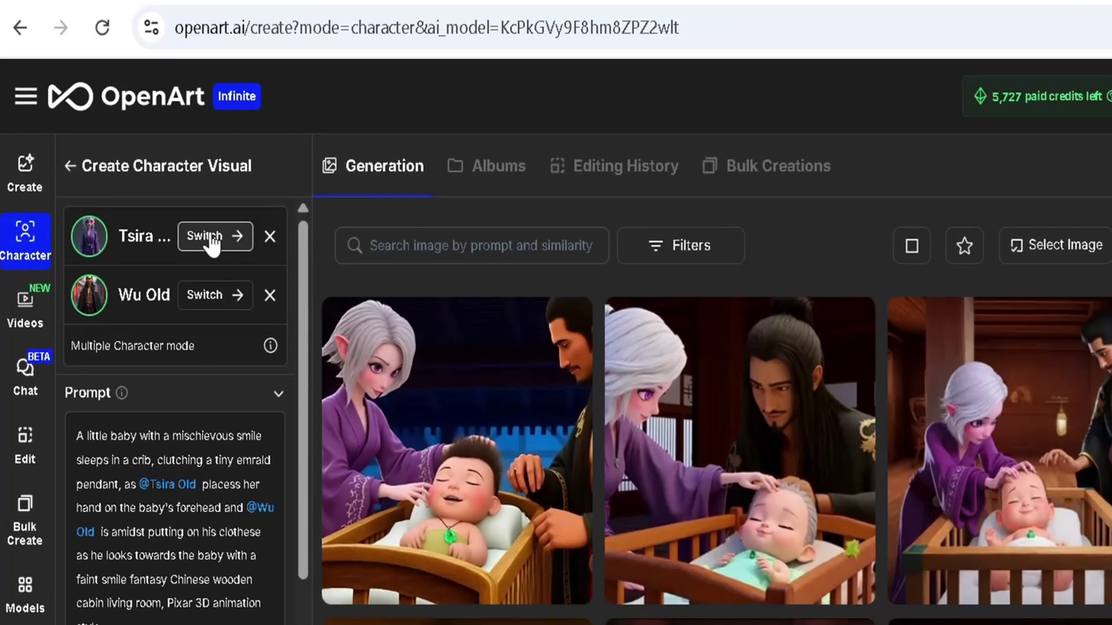
click(218, 232)
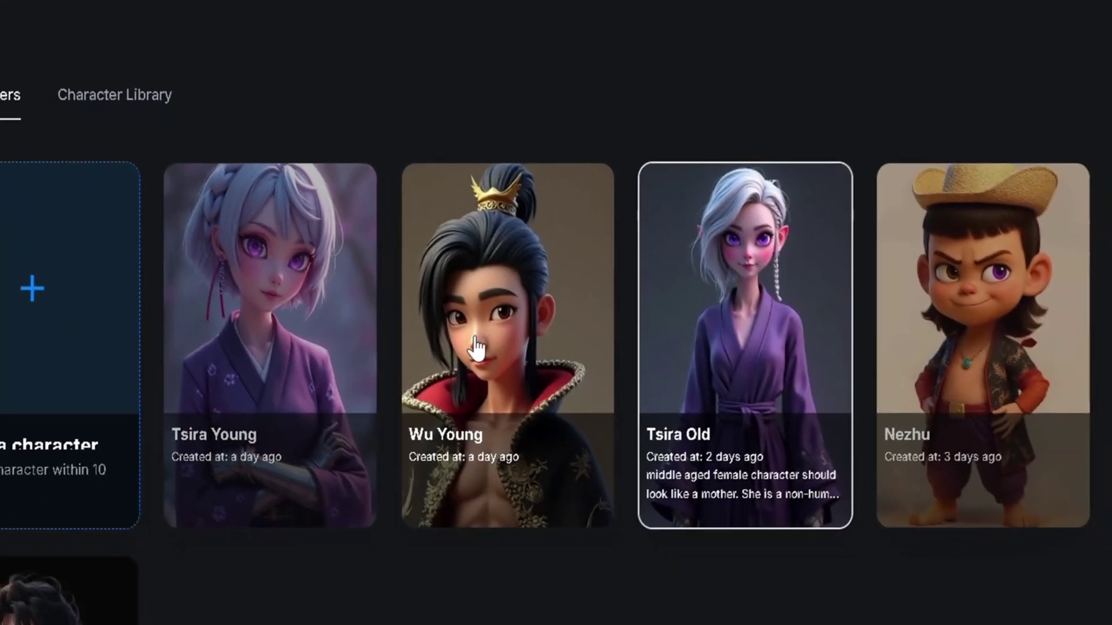
click(549, 414)
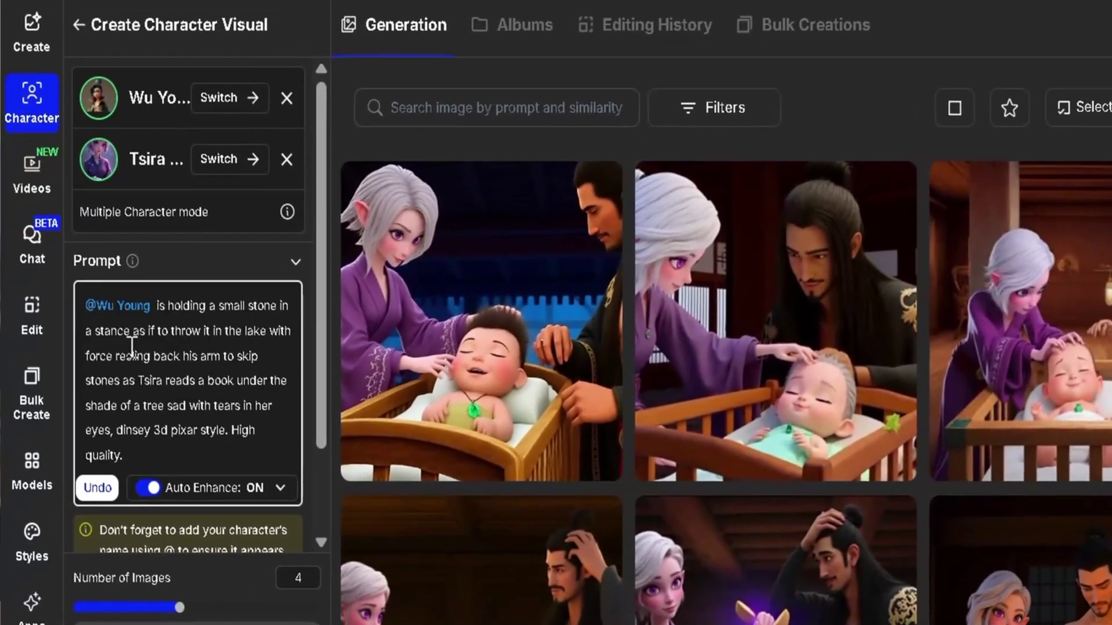
click(191, 399)
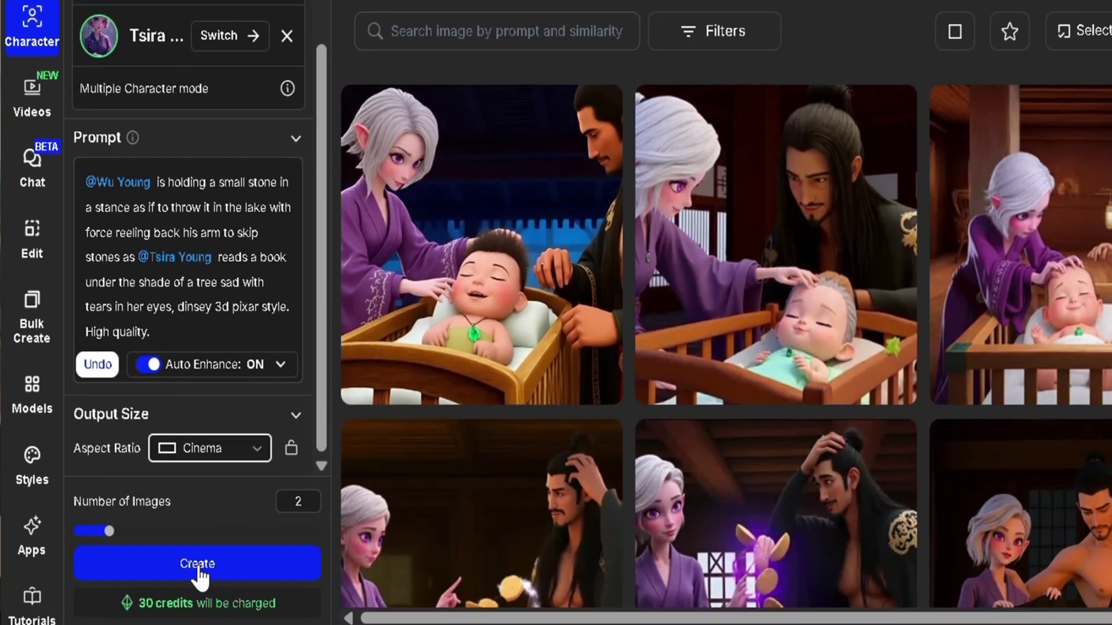
click(197, 590)
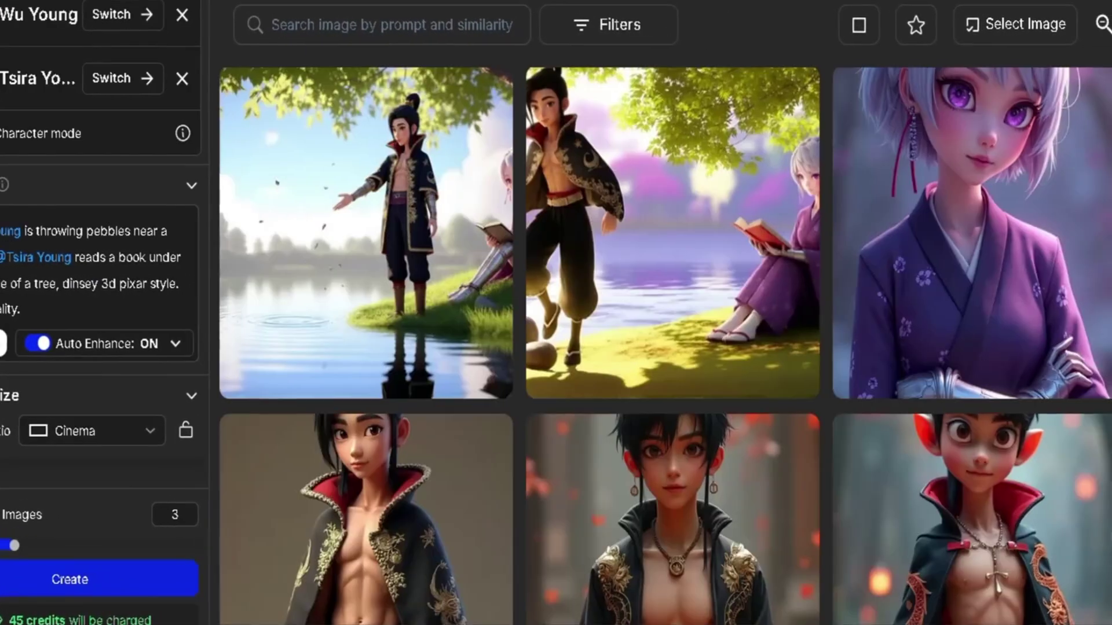
- Browse the generated lakeside images, including the cherry-tree lake scene
click(677, 196)
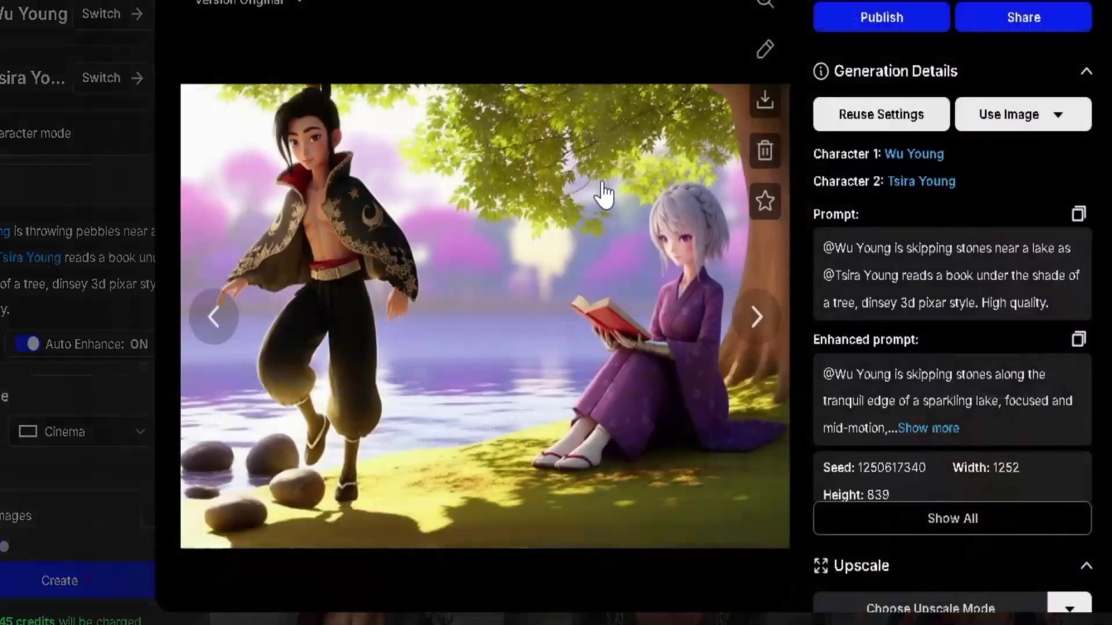
click(209, 336)
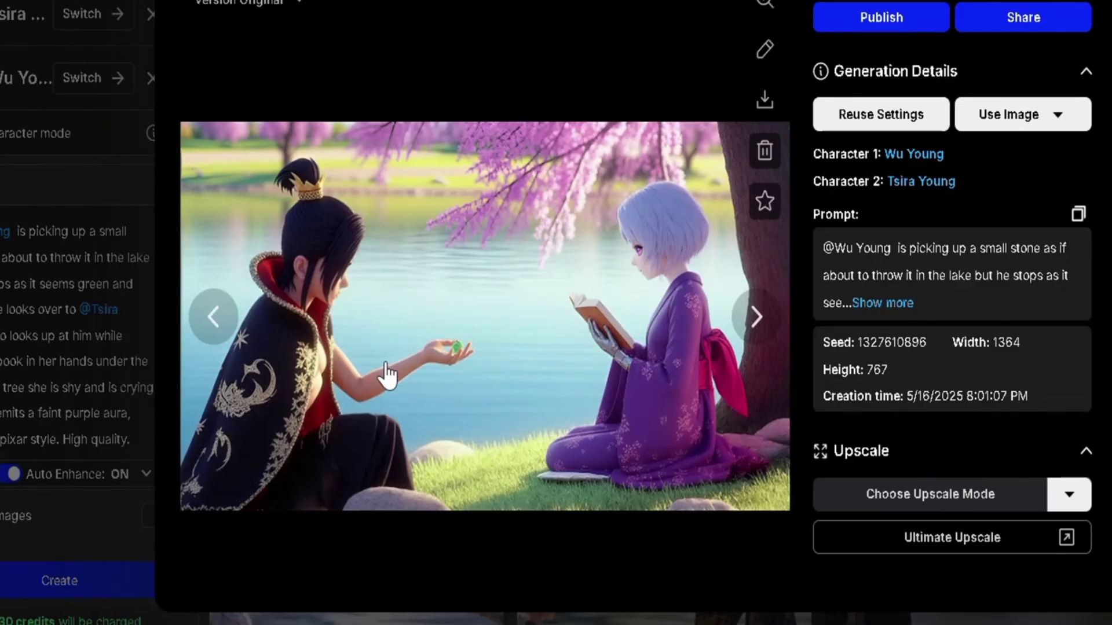
click(204, 317)
click(203, 317)
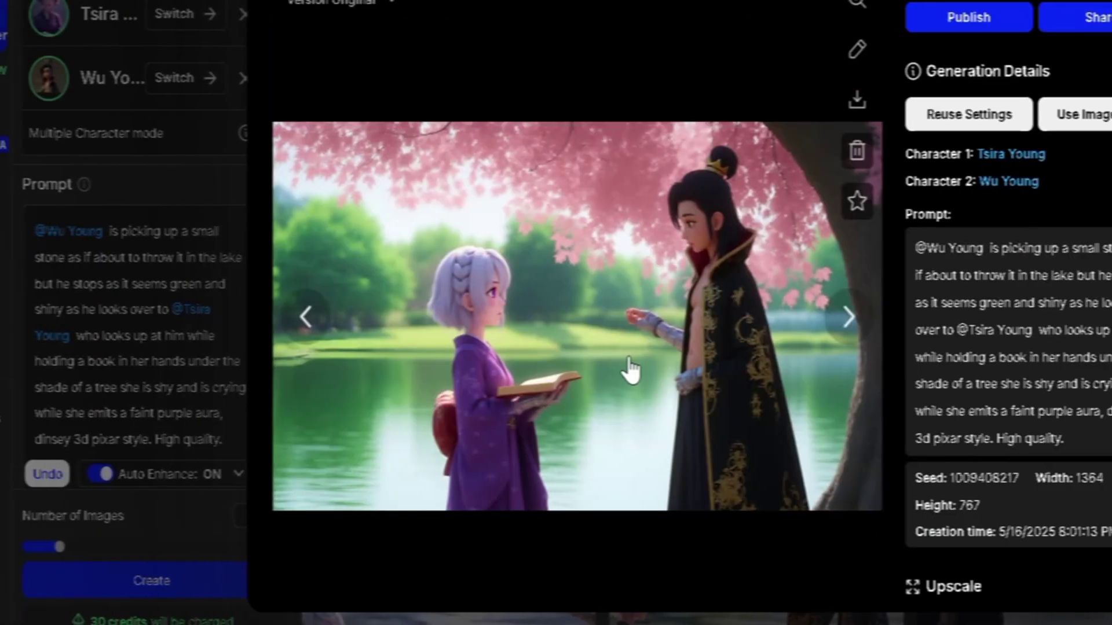
- Turn off Preserve key features for Tsira Young and generate one courtyard image
key(Escape)
scroll(197, 399, down, 3)
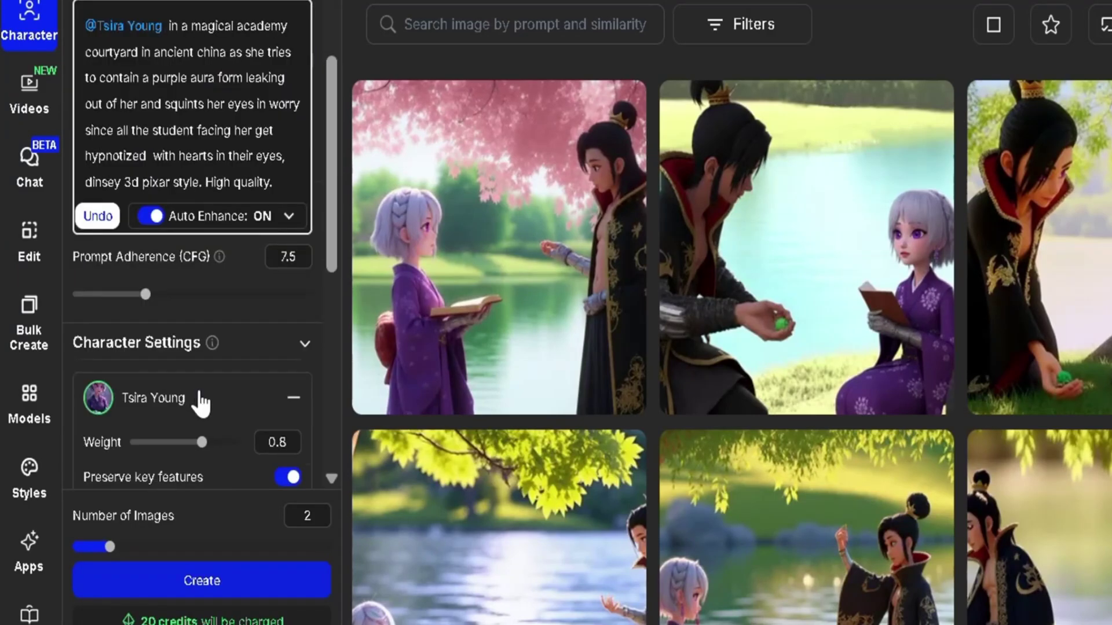
click(288, 335)
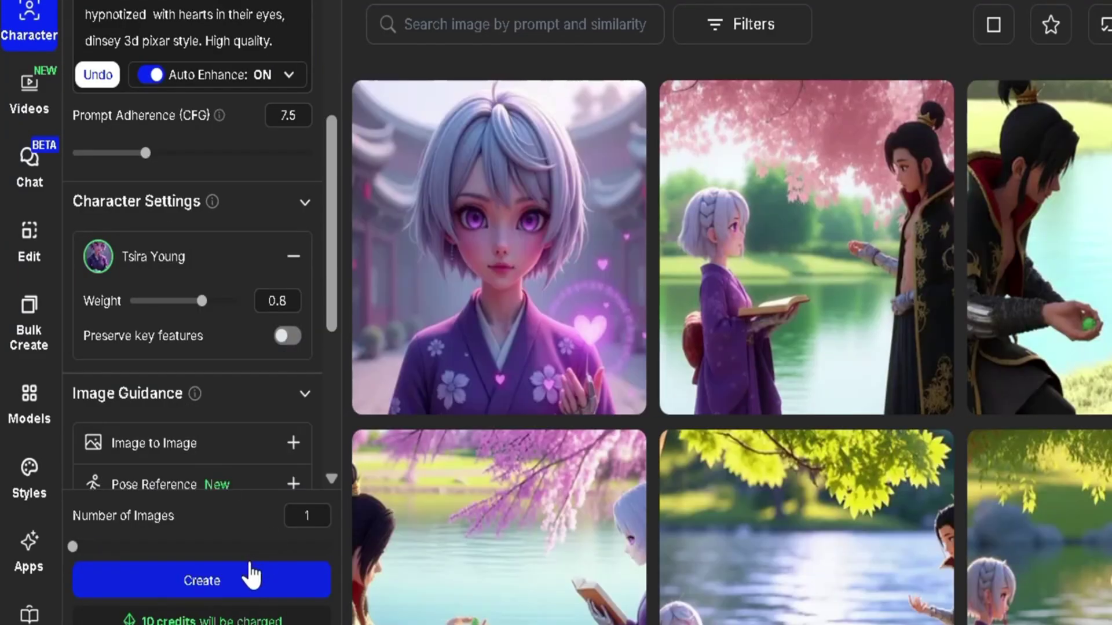
scroll(153, 377, up, 5)
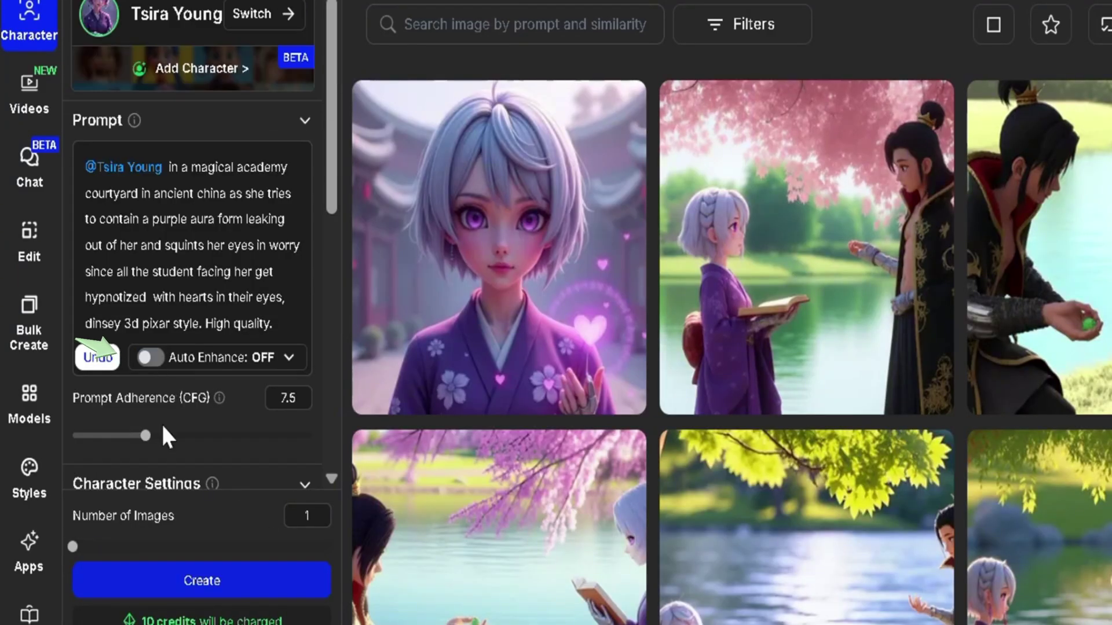
click(172, 581)
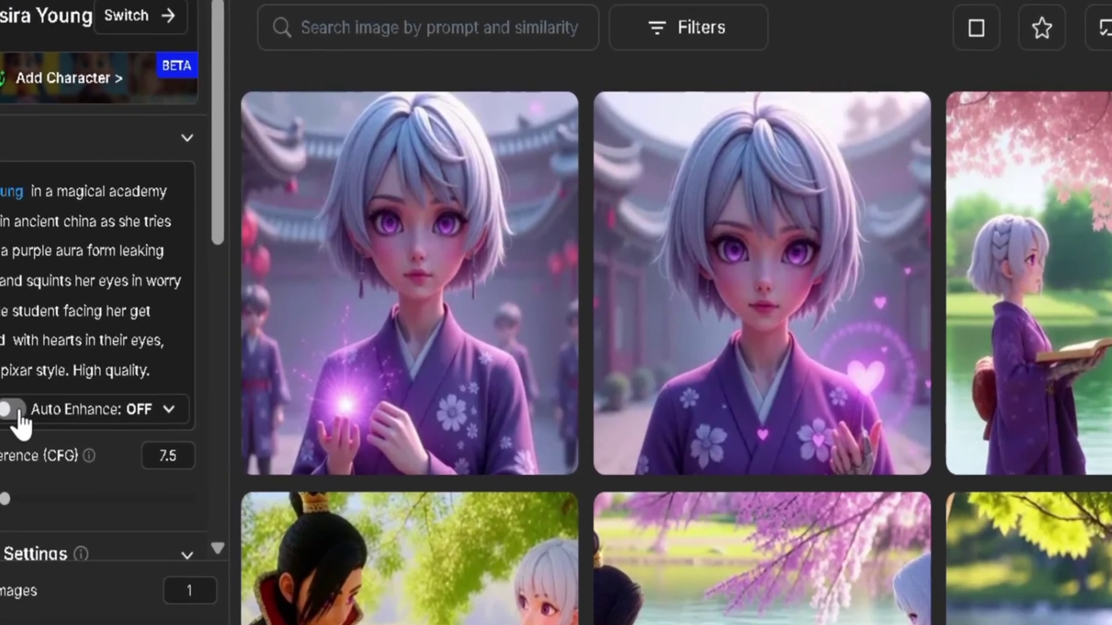
- Re-enable Auto Enhance, generate another courtyard image, and inspect its details
click(17, 412)
scroll(34, 425, down, 5)
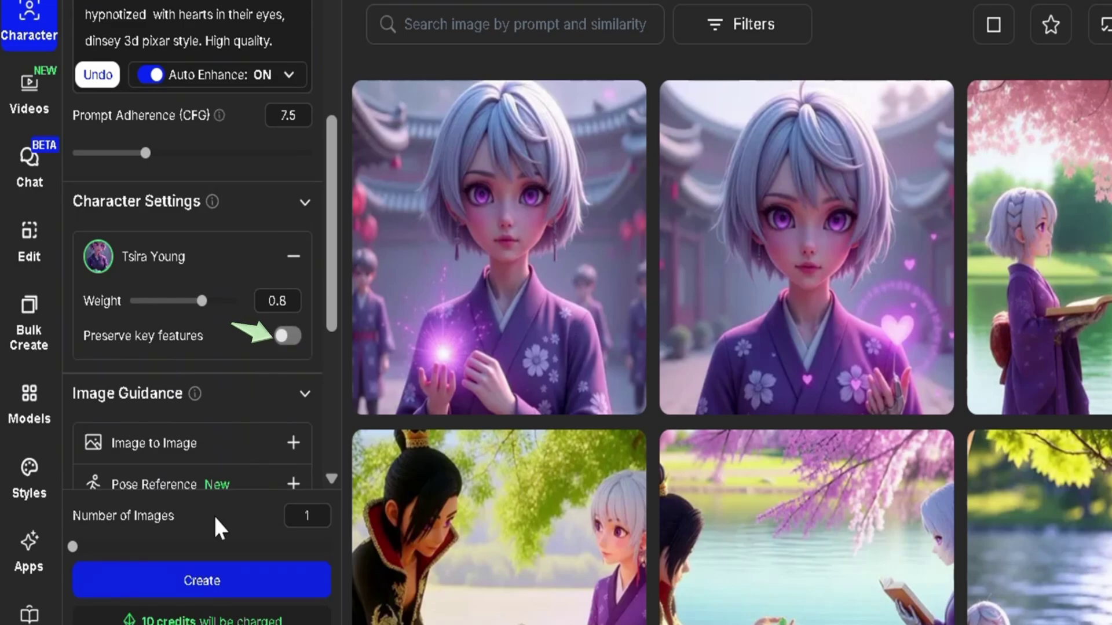
click(256, 599)
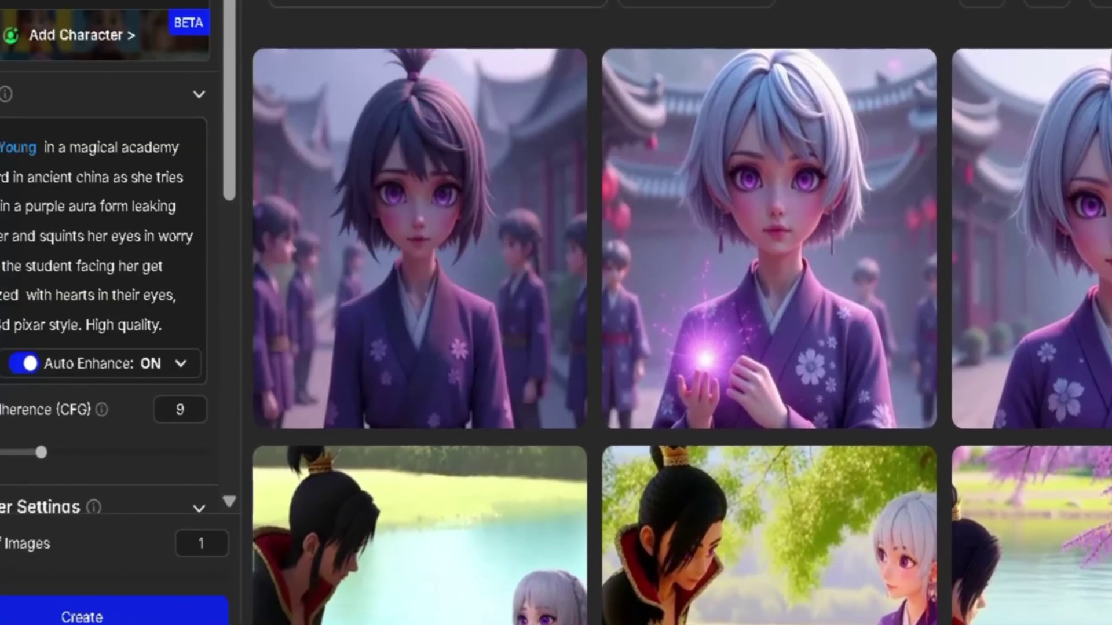
click(520, 215)
key(Escape)
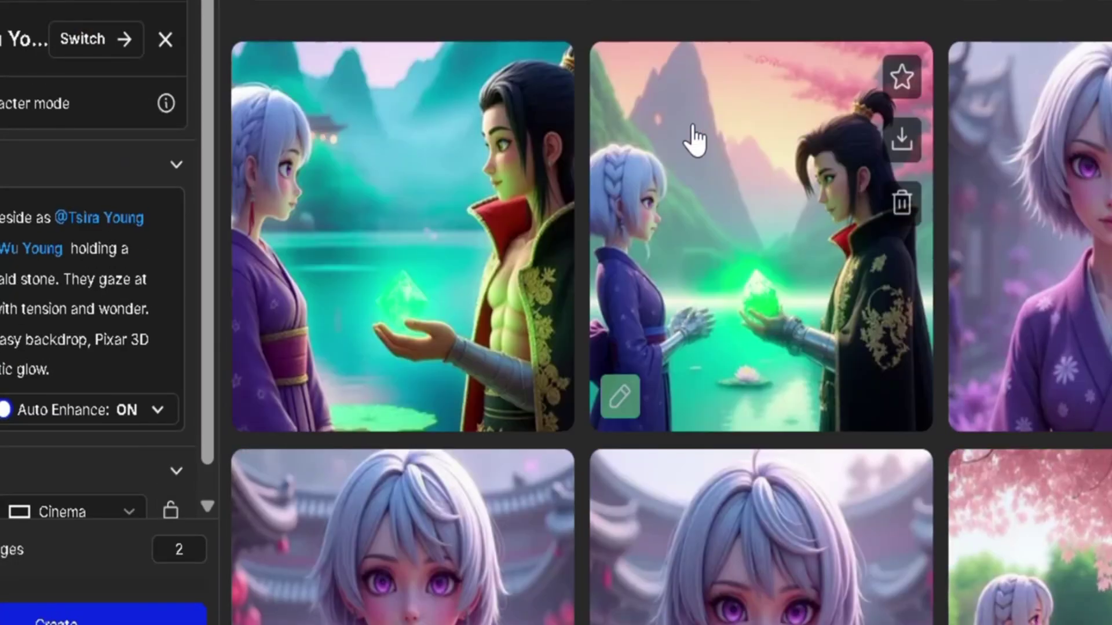
- Open the newest image and enter 'round human ear' as the inpainting prompt
click(414, 191)
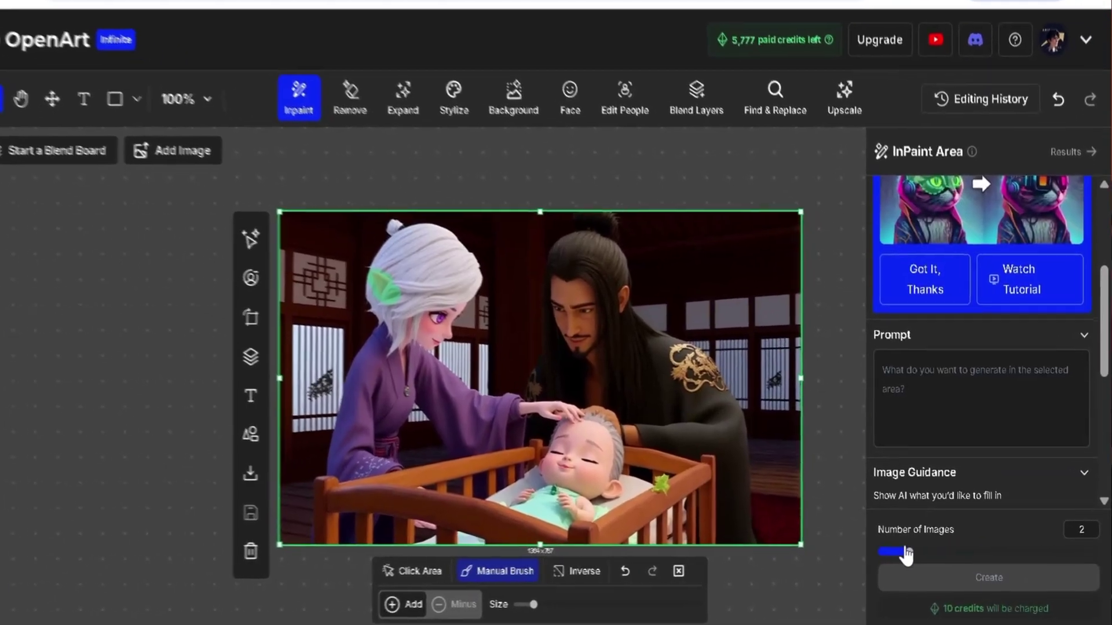
click(873, 393)
text(round human ear)
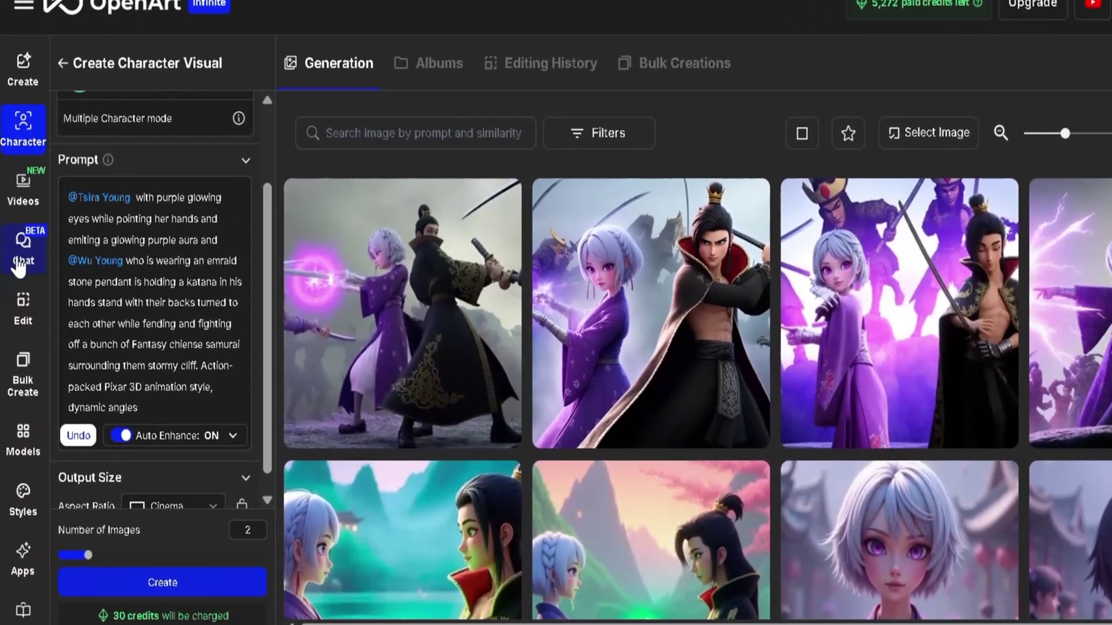
- Use the sidebar's Create entry to return to the Create from scratch page
click(19, 263)
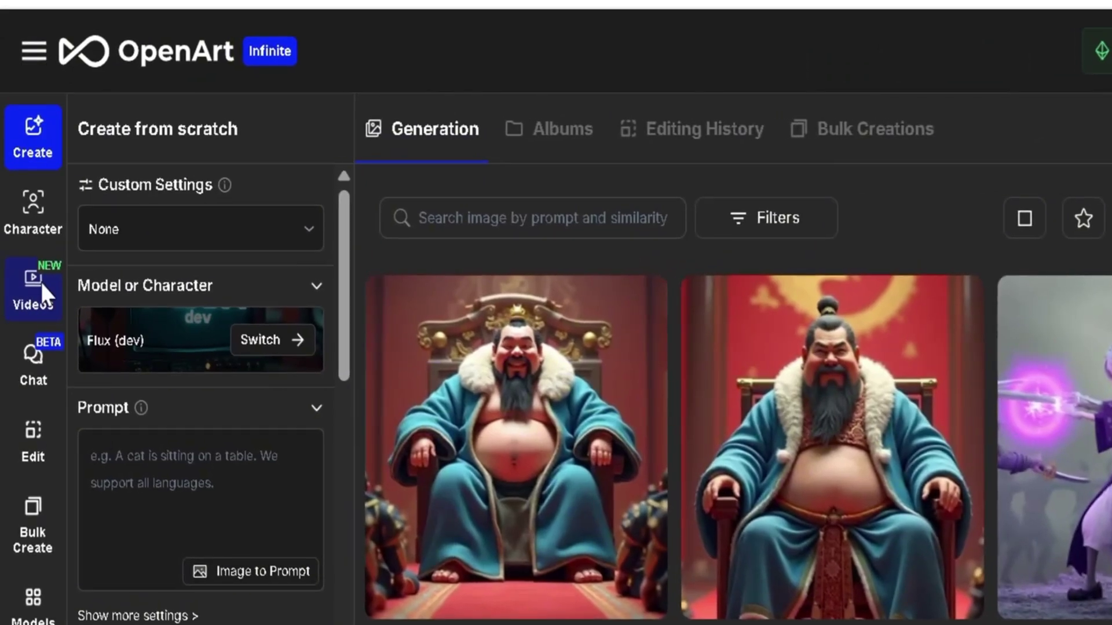
- Start a text-to-video generation with the pasted misty-forest cabin prompt
click(43, 293)
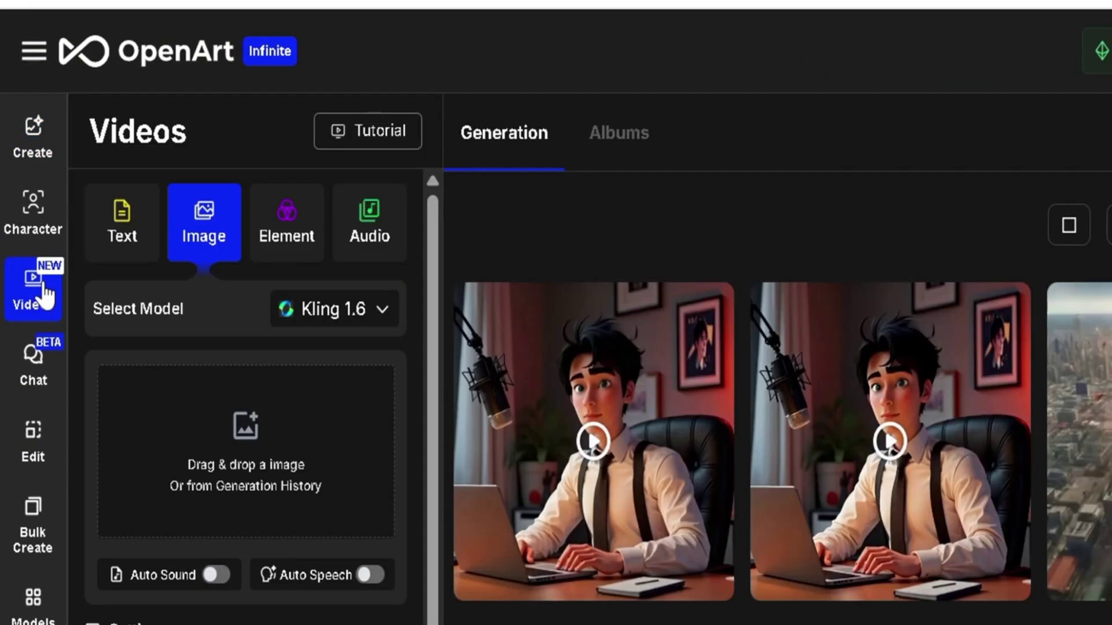
click(134, 248)
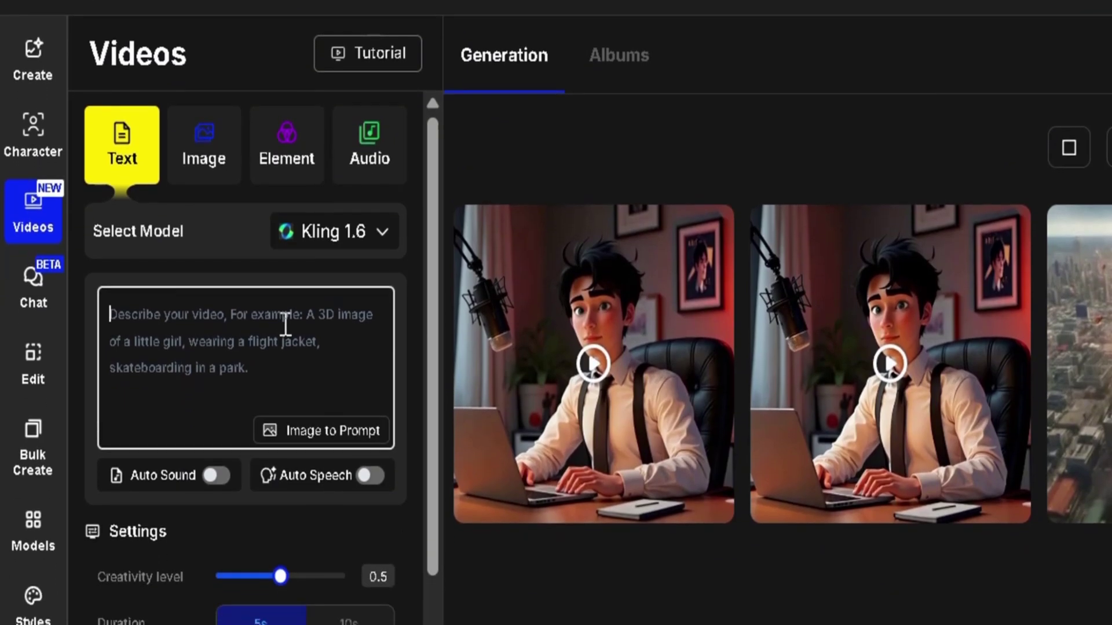
key(ctrl+v)
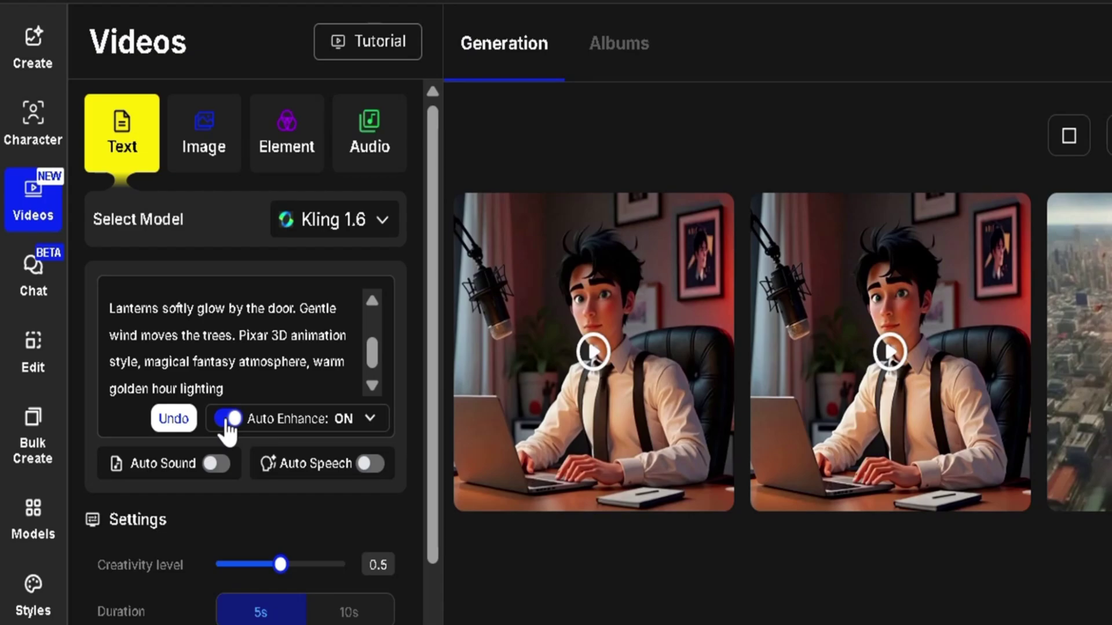
- Enable Auto Sound with a forest sound description, keep Cinema ratio, and generate the video
click(216, 464)
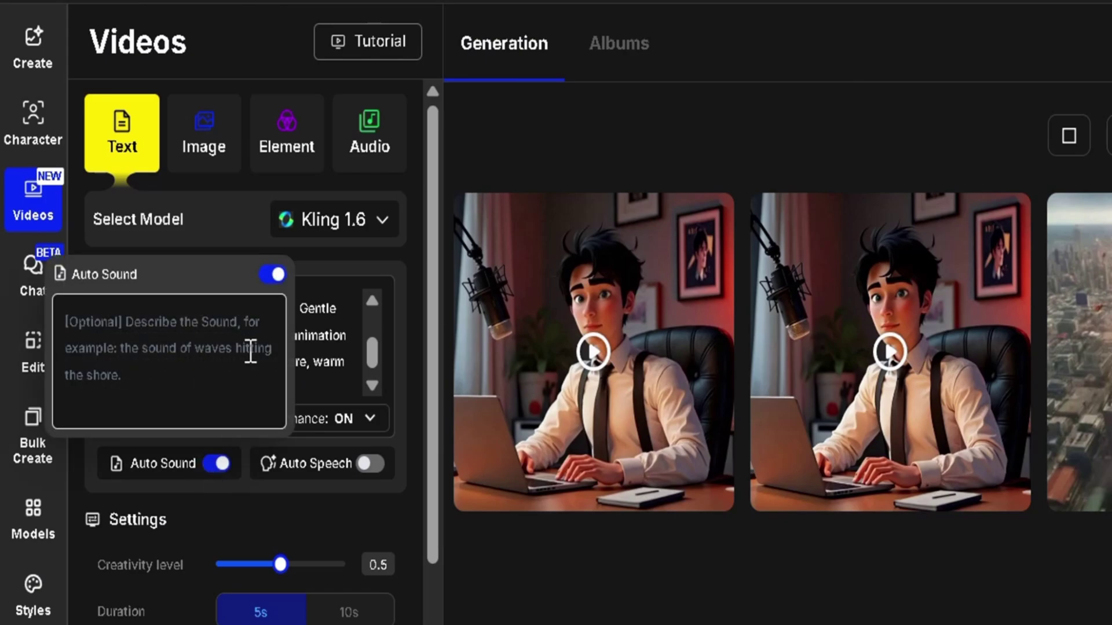
text(forest ro)
scroll(304, 384, down, 5)
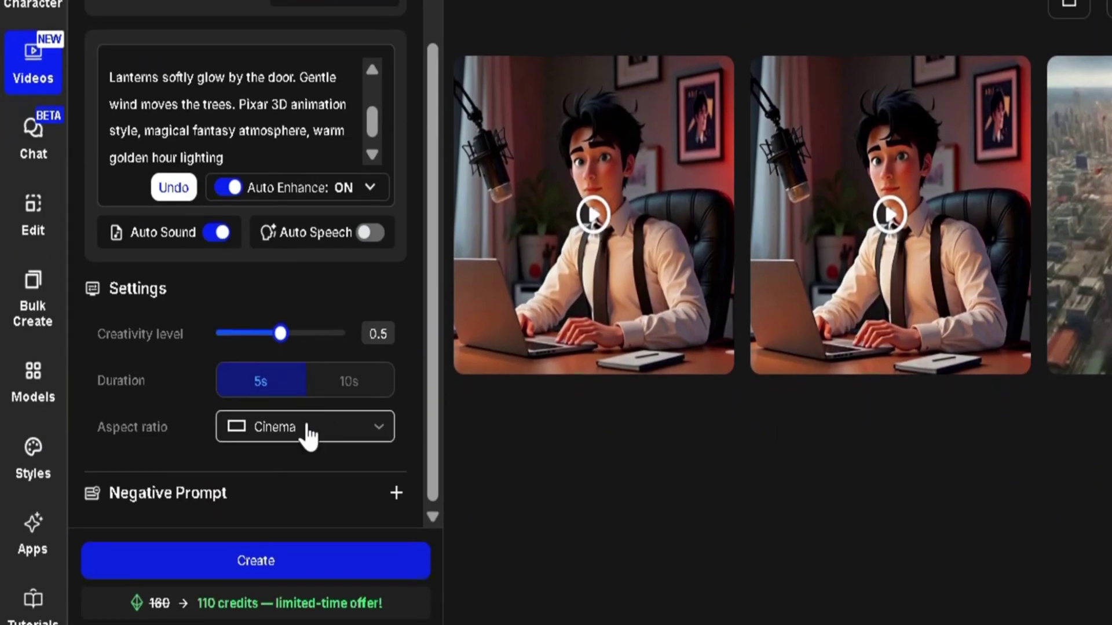
click(313, 427)
click(300, 466)
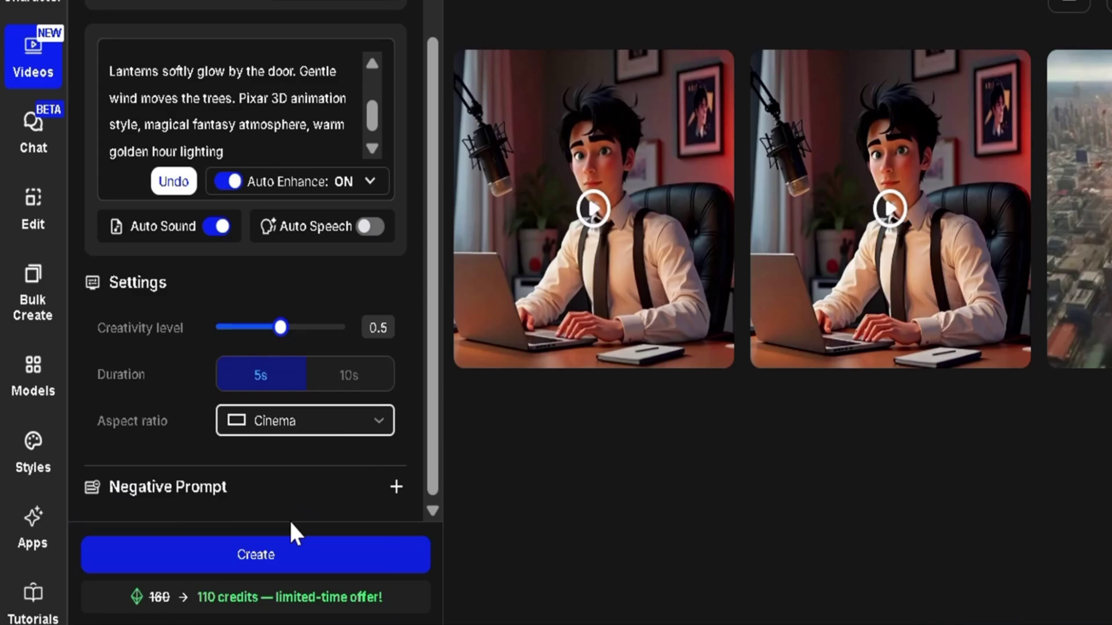
click(288, 553)
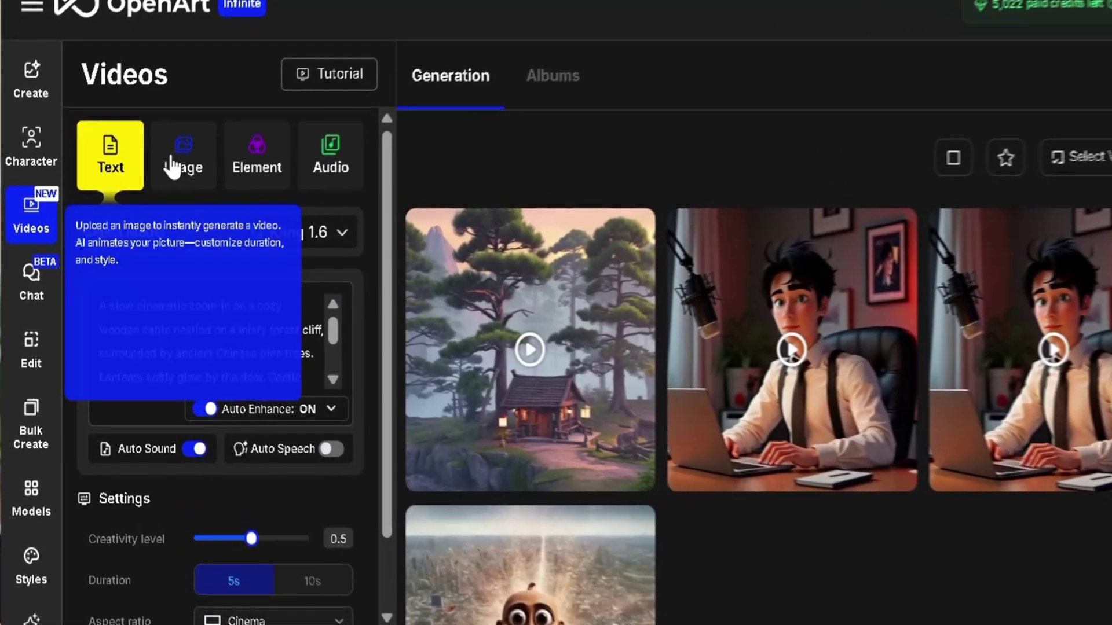
- Animate the uploaded jungle chase image with Veo2 using the pasted prompt, then preview it
click(171, 168)
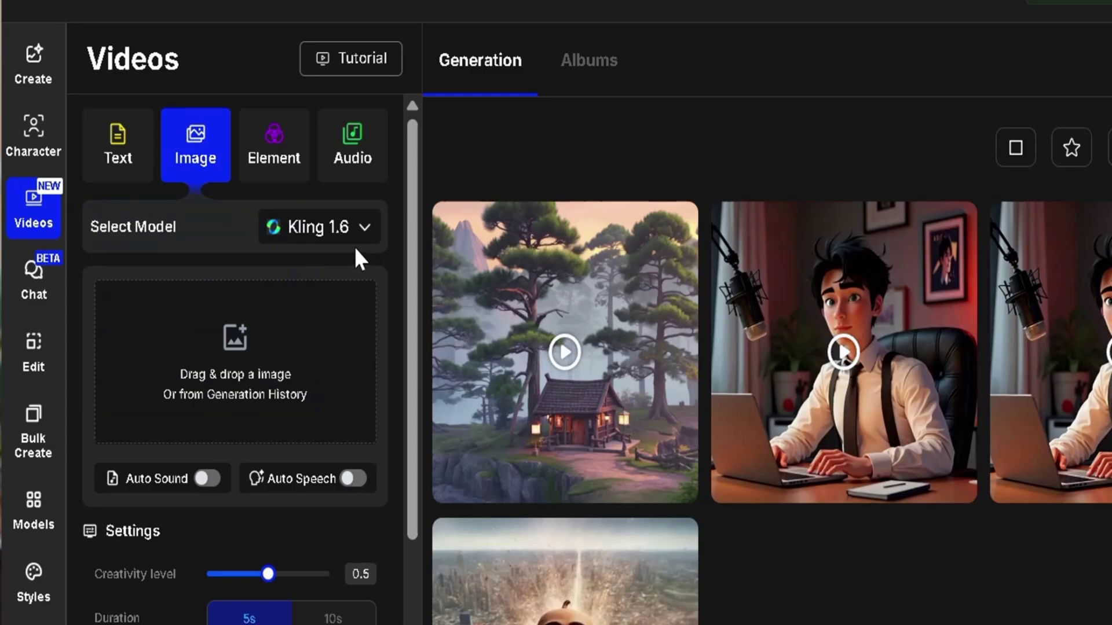
click(347, 249)
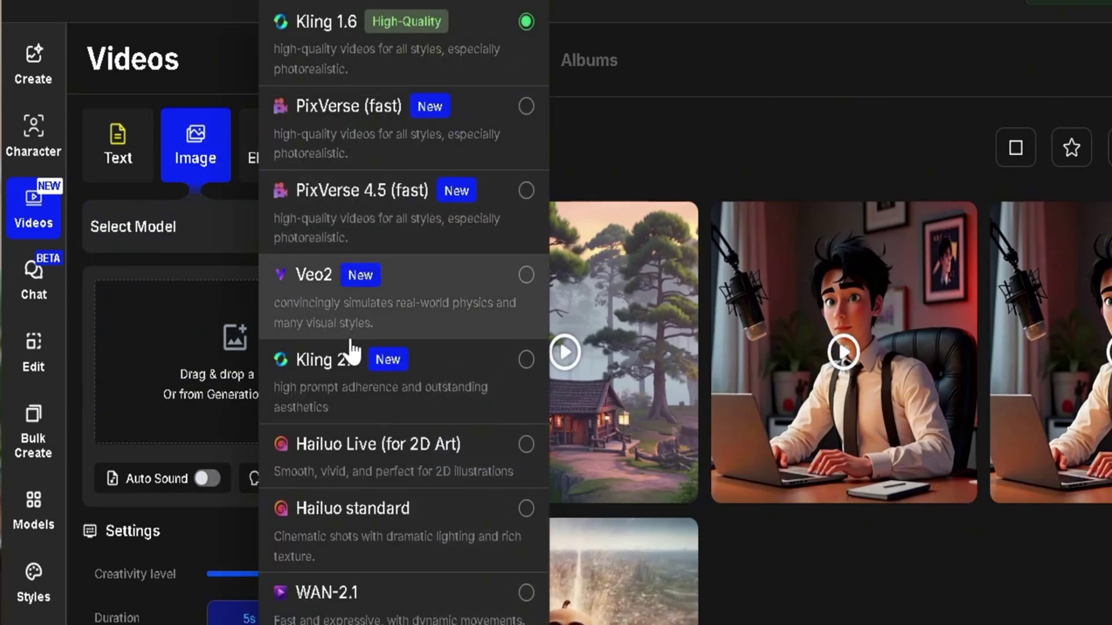
click(402, 323)
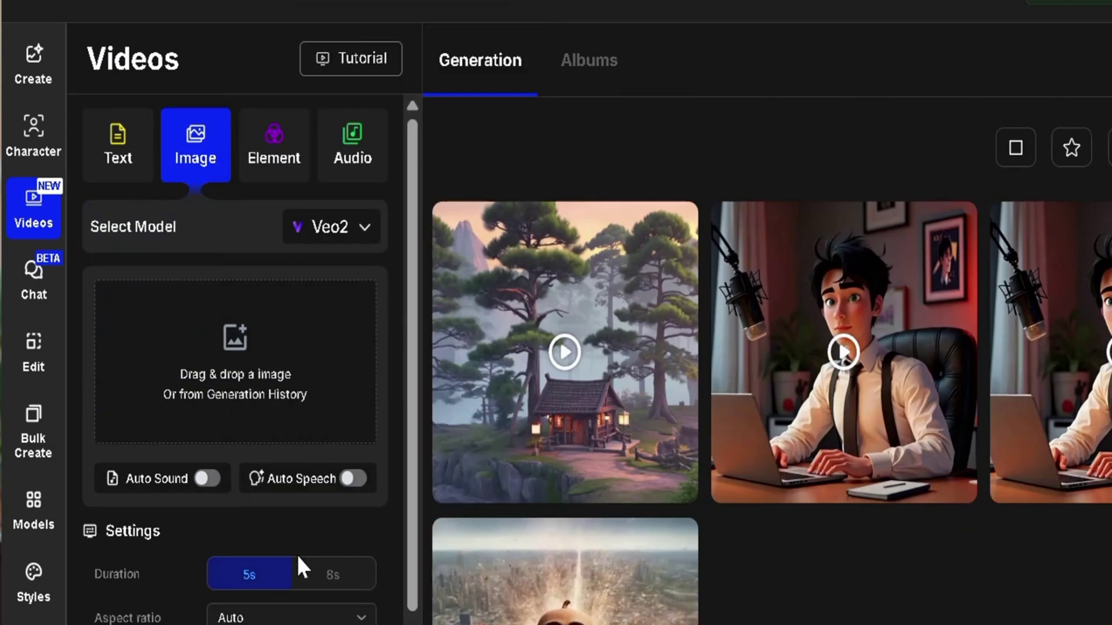
click(235, 340)
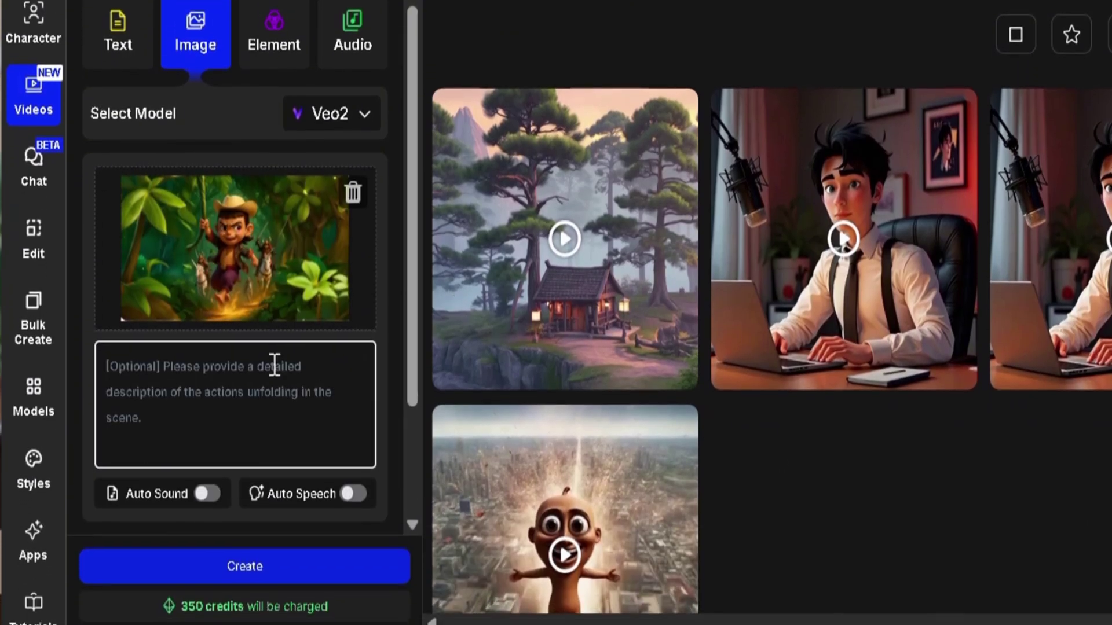
click(274, 362)
key(ctrl+v)
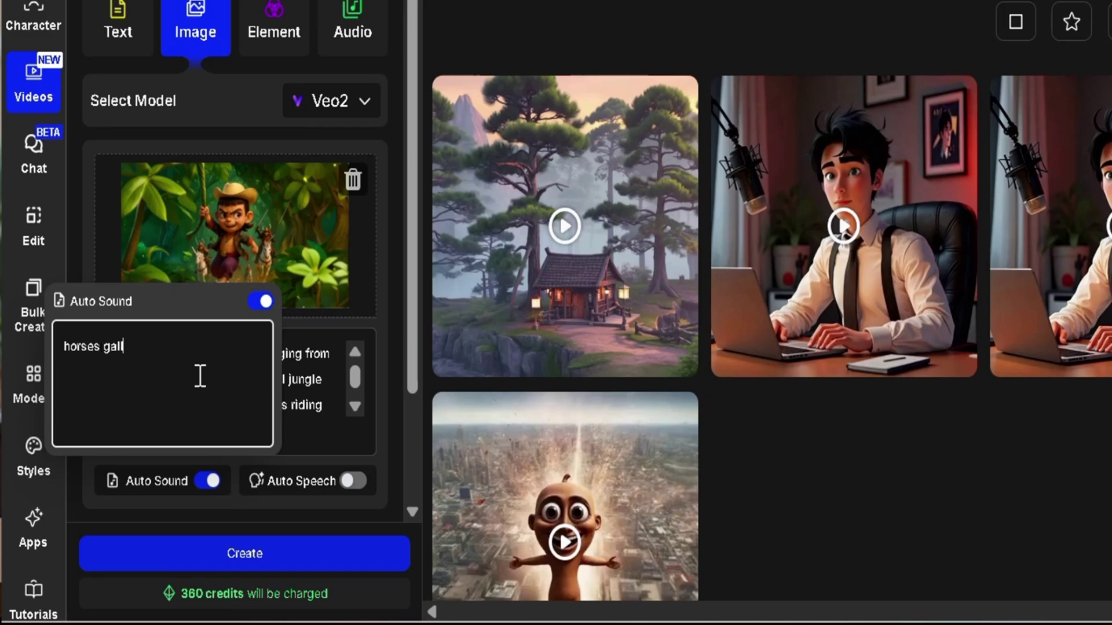
click(736, 447)
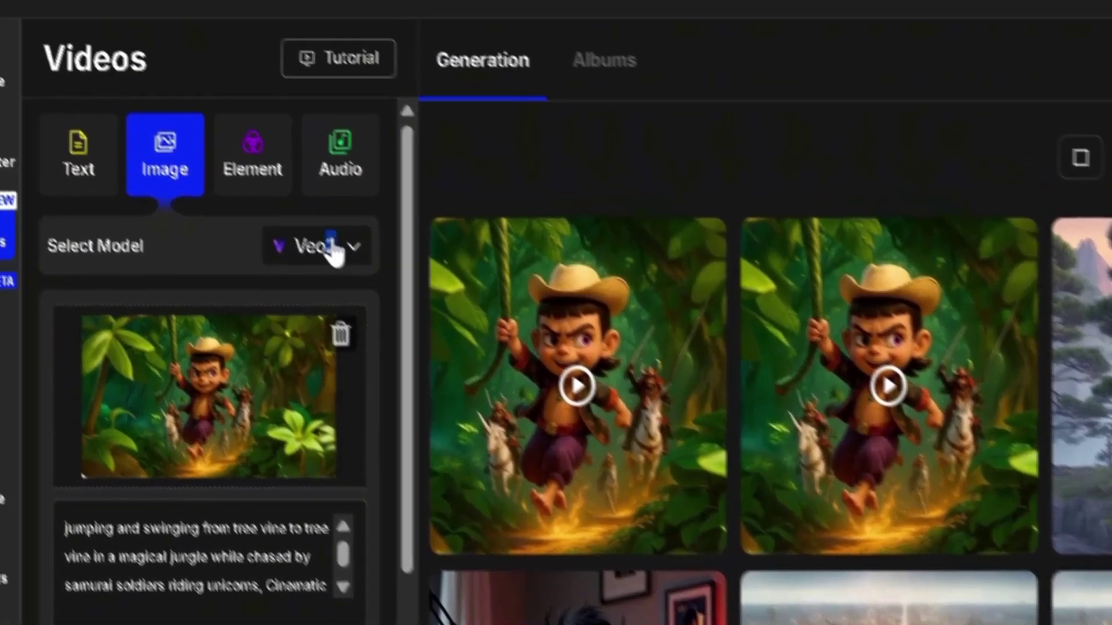
- Switch the model to Kling 1.6 and watch the resulting jungle video
click(249, 173)
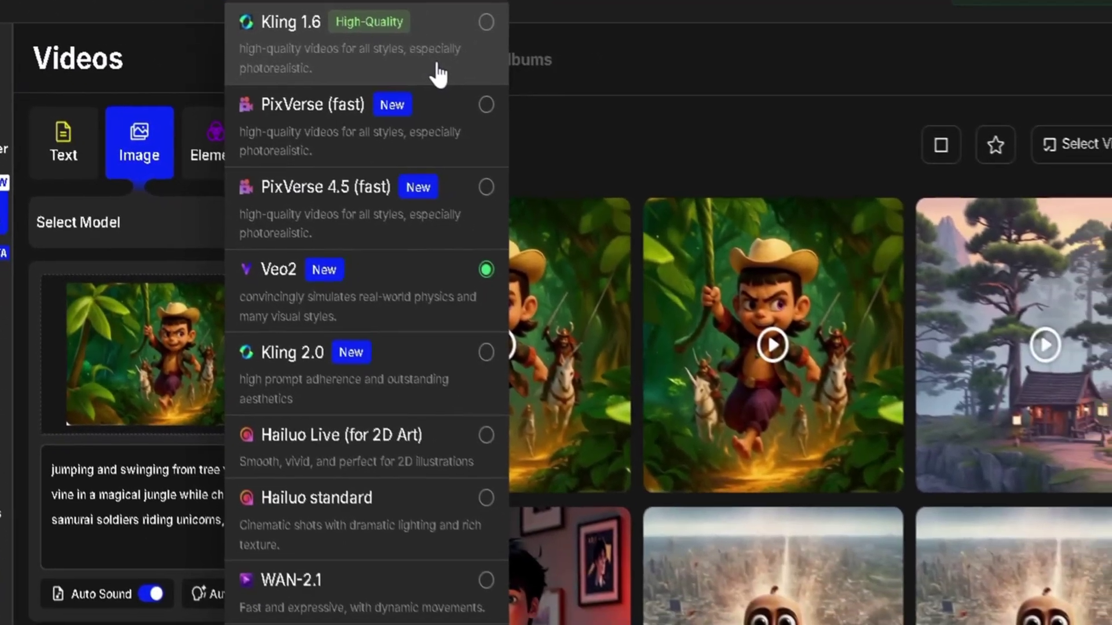
click(578, 128)
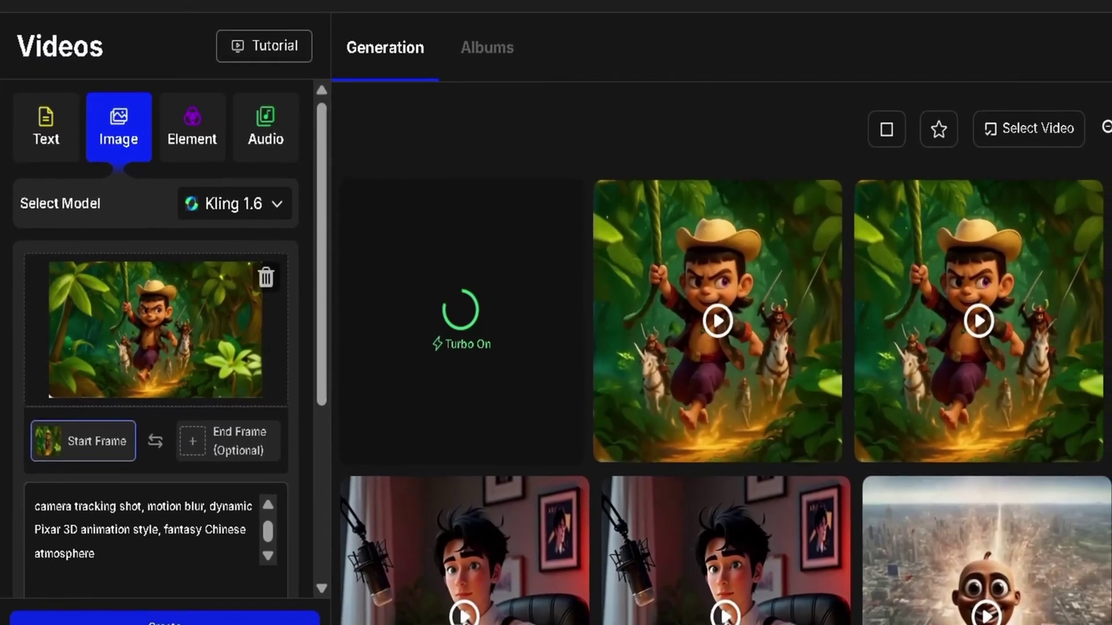
click(602, 389)
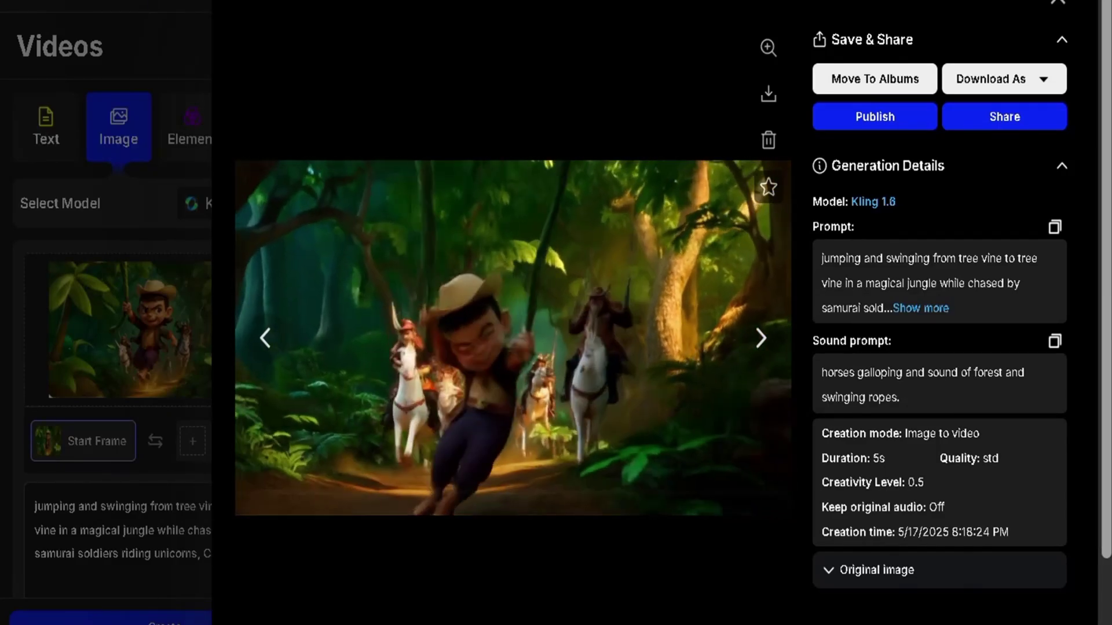
key(Escape)
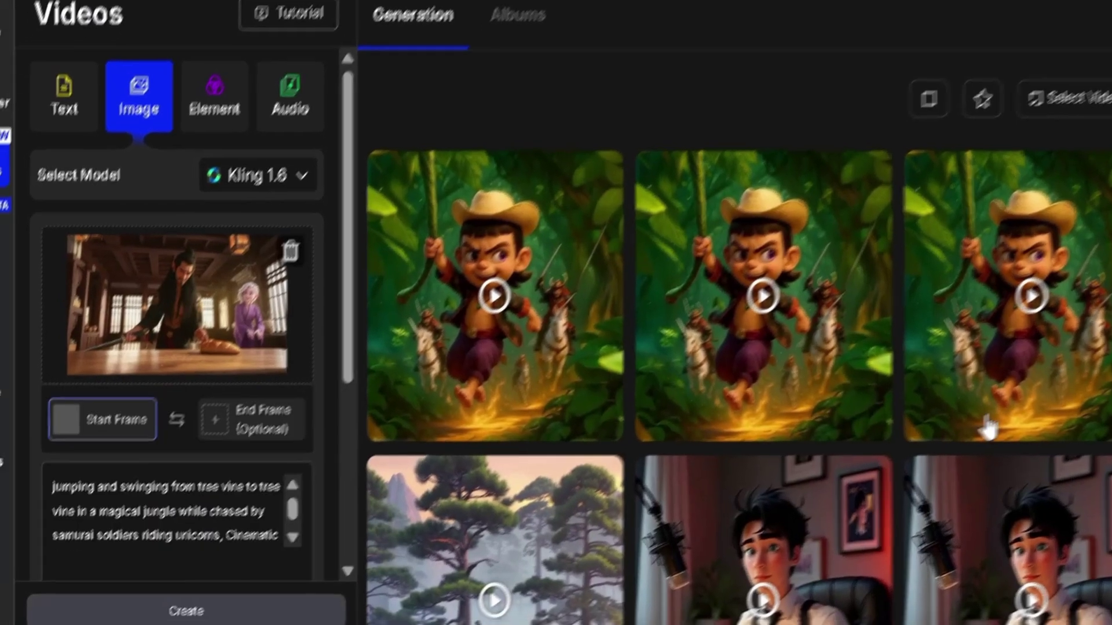
- Select the entire old prompt text so it can be replaced
triple_click(179, 471)
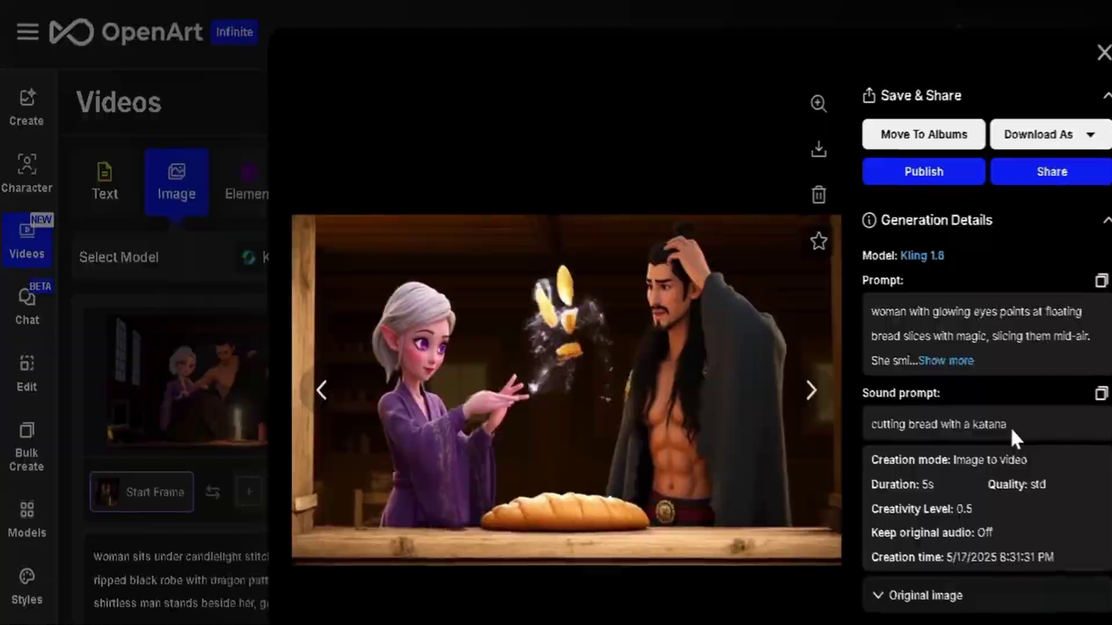
- Add auto-generated sound to the bread-slicing video through the Audio tab
key(Escape)
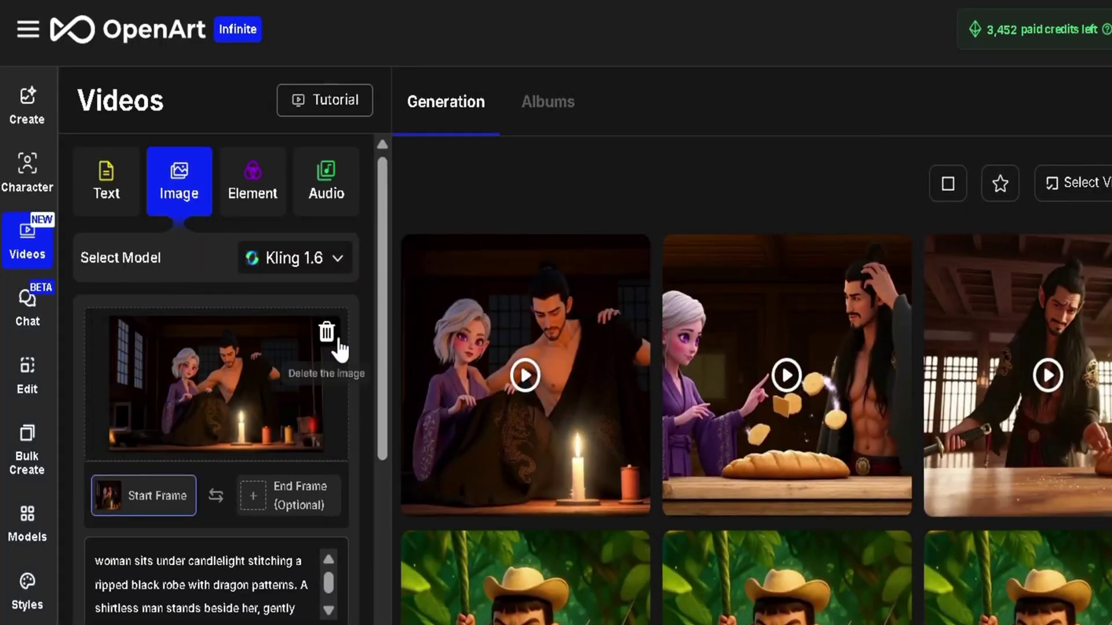
click(326, 184)
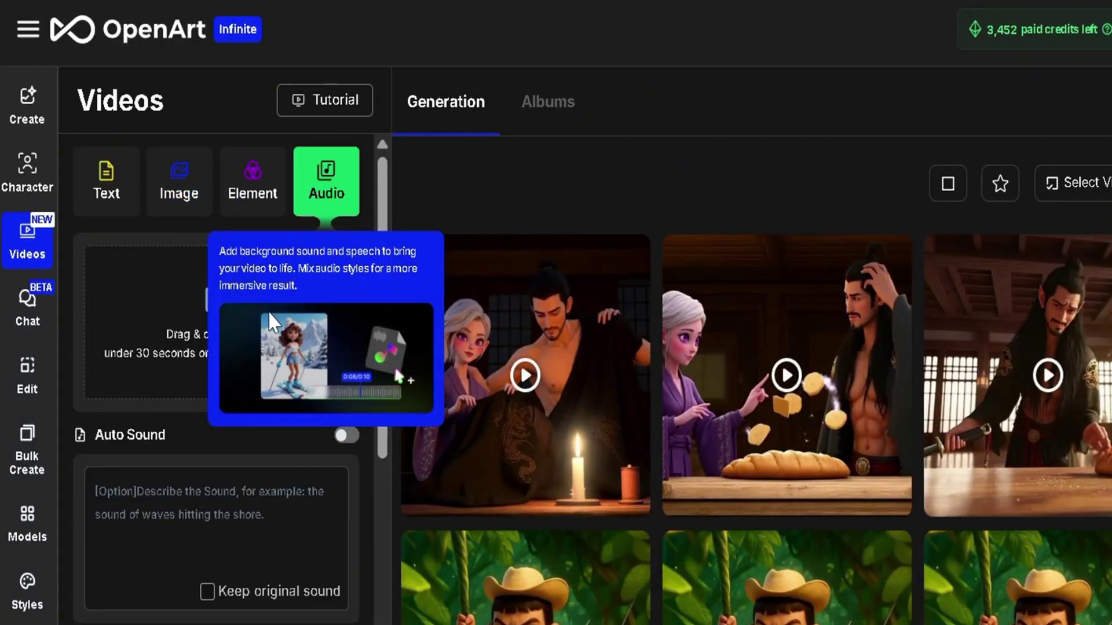
click(347, 436)
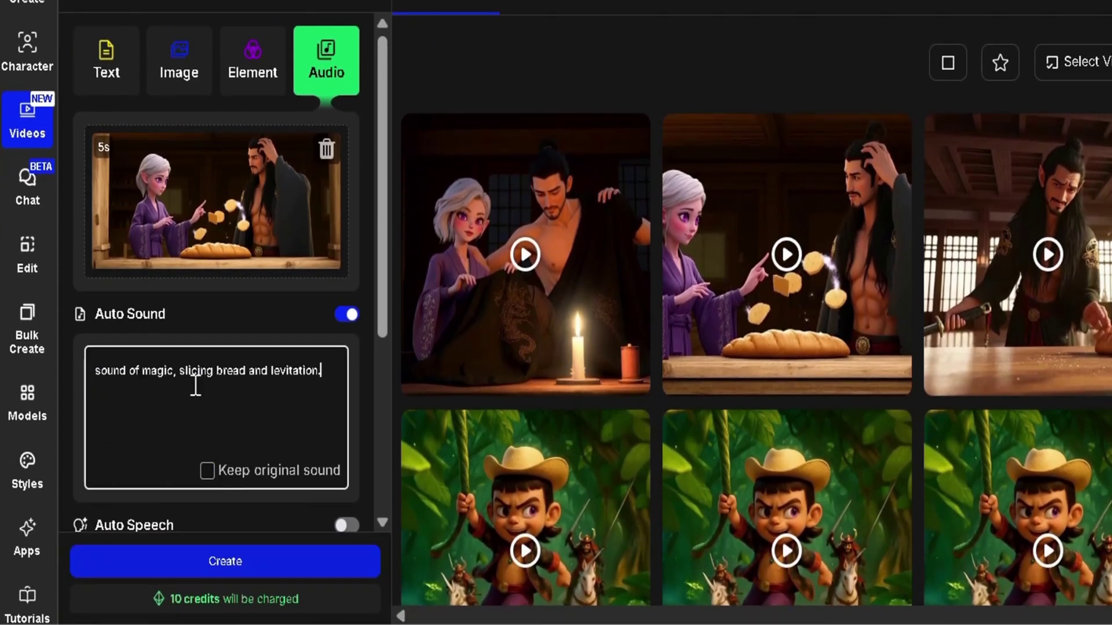
scroll(220, 428, down, 5)
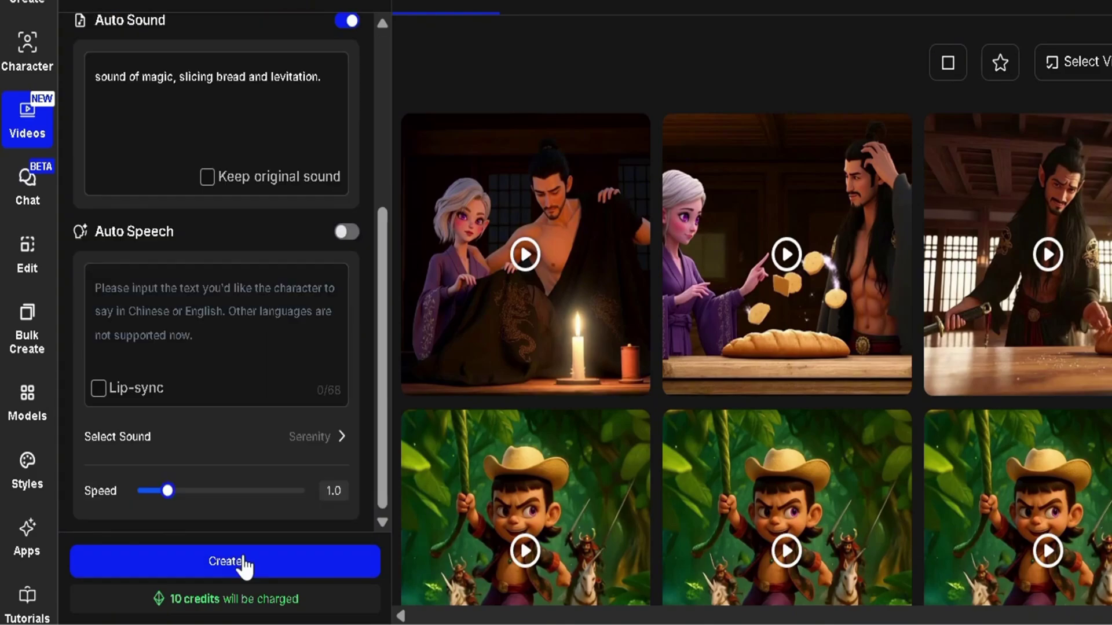
click(239, 561)
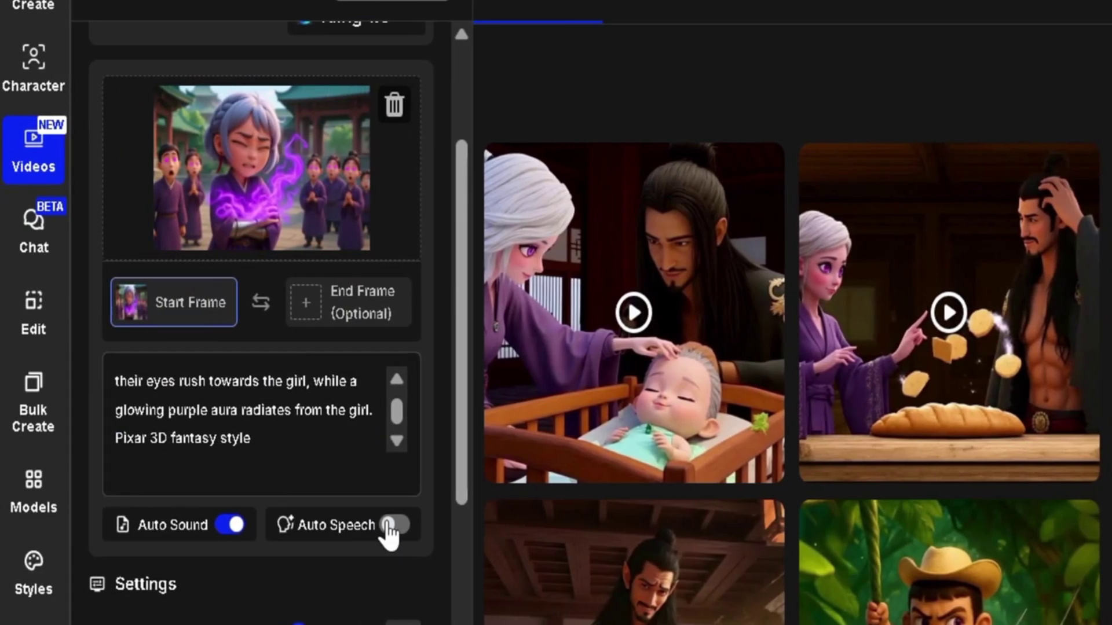
- Enable Auto Speech with a chosen voice and spoken line, then generate the courtyard clip
click(387, 528)
click(310, 477)
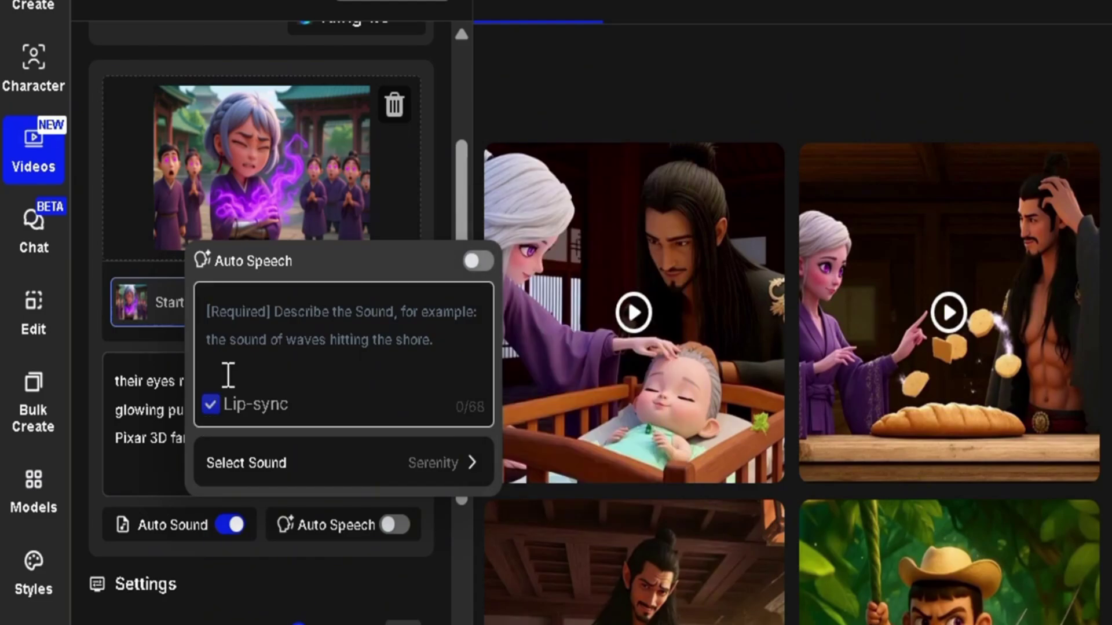
text(!! it's leaking again!!)
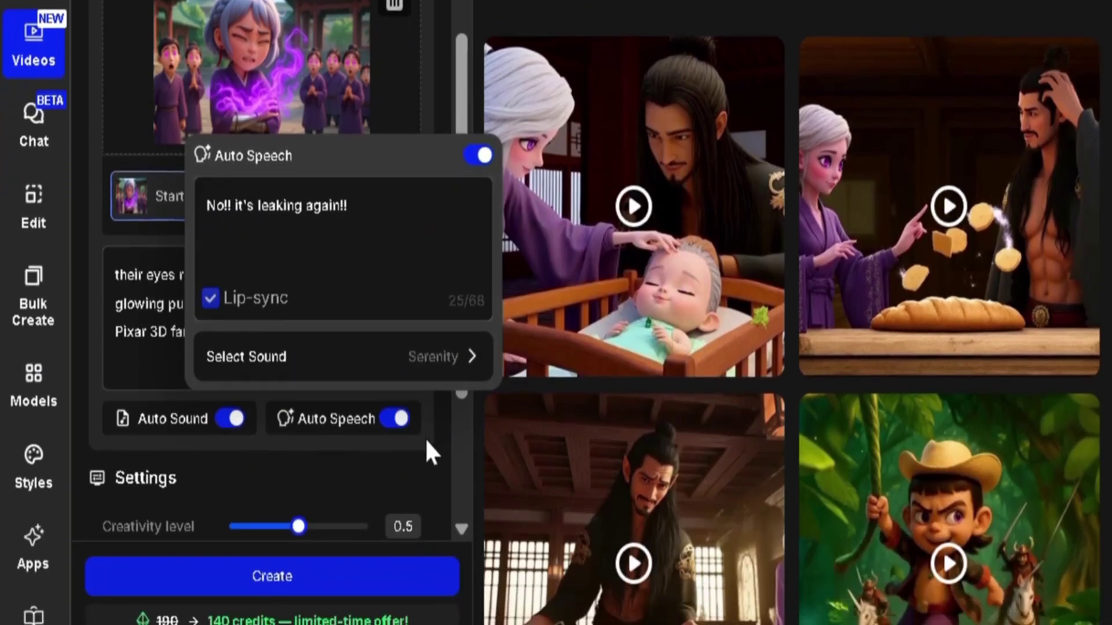
click(365, 530)
scroll(366, 423, down, 3)
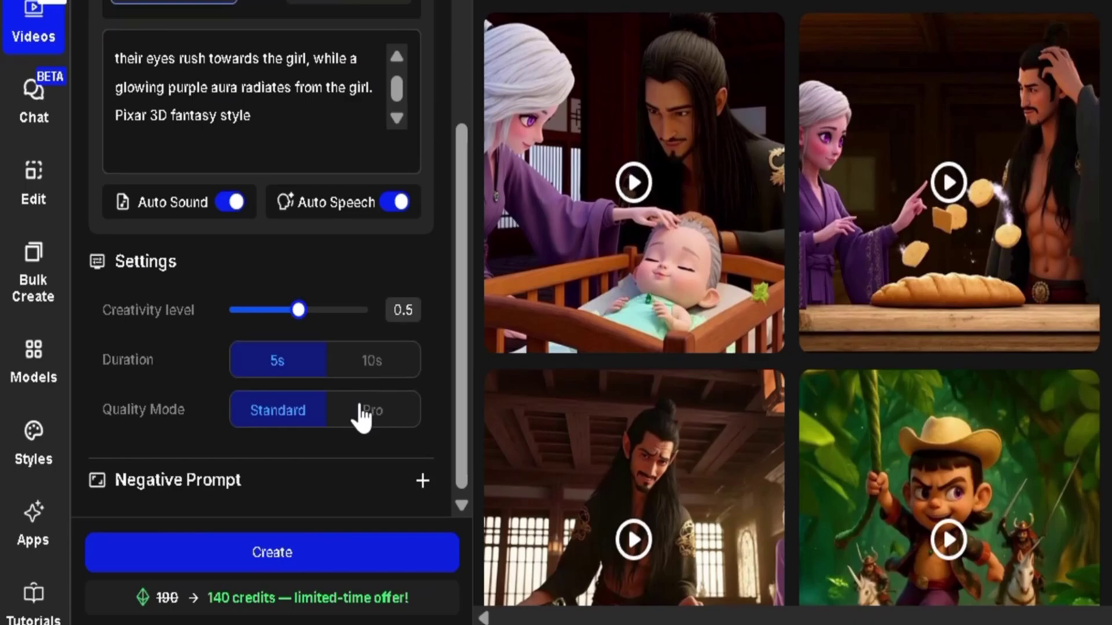
click(312, 549)
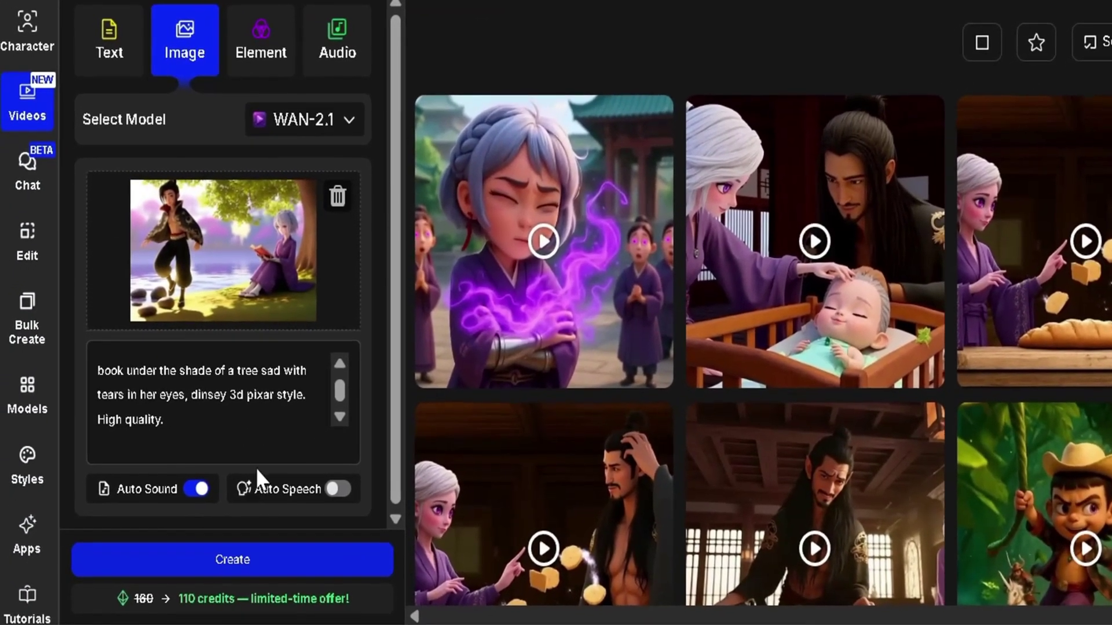
- Generate the WAN-2.1 video of the girl reading under the tree and view it
click(237, 565)
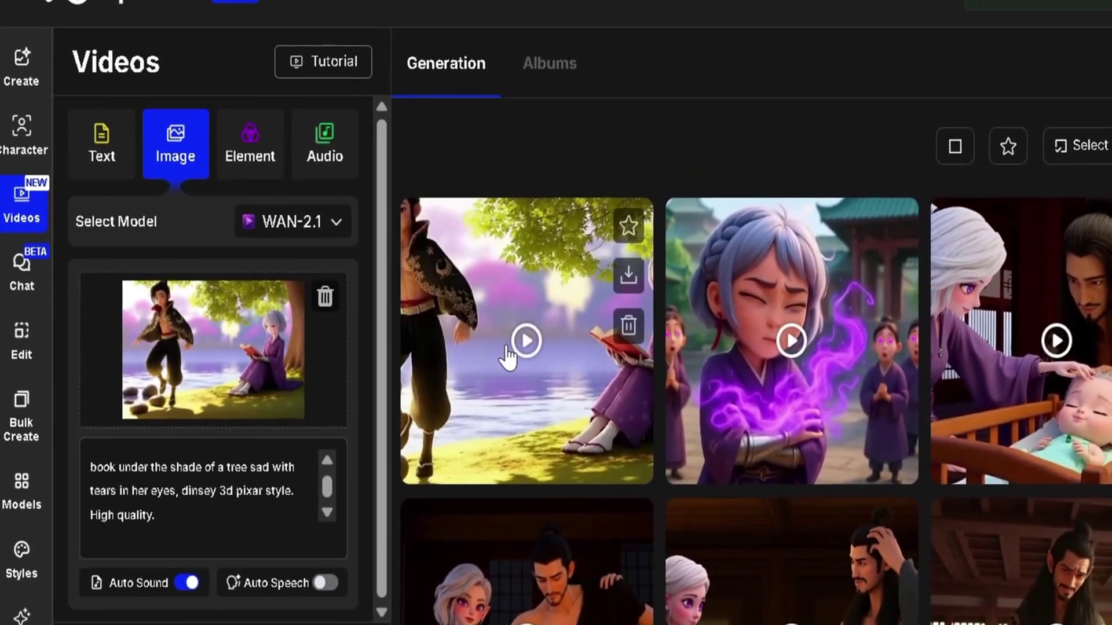
click(508, 348)
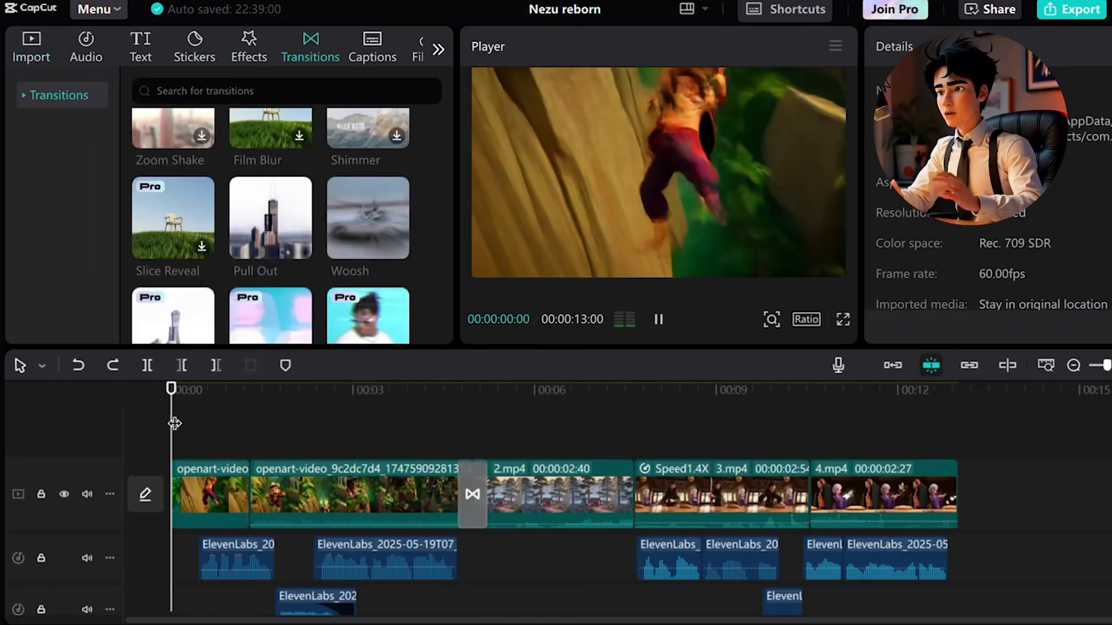
- Return the playhead to the timeline start and add a default text clip
drag(174, 424, 139, 405)
click(141, 47)
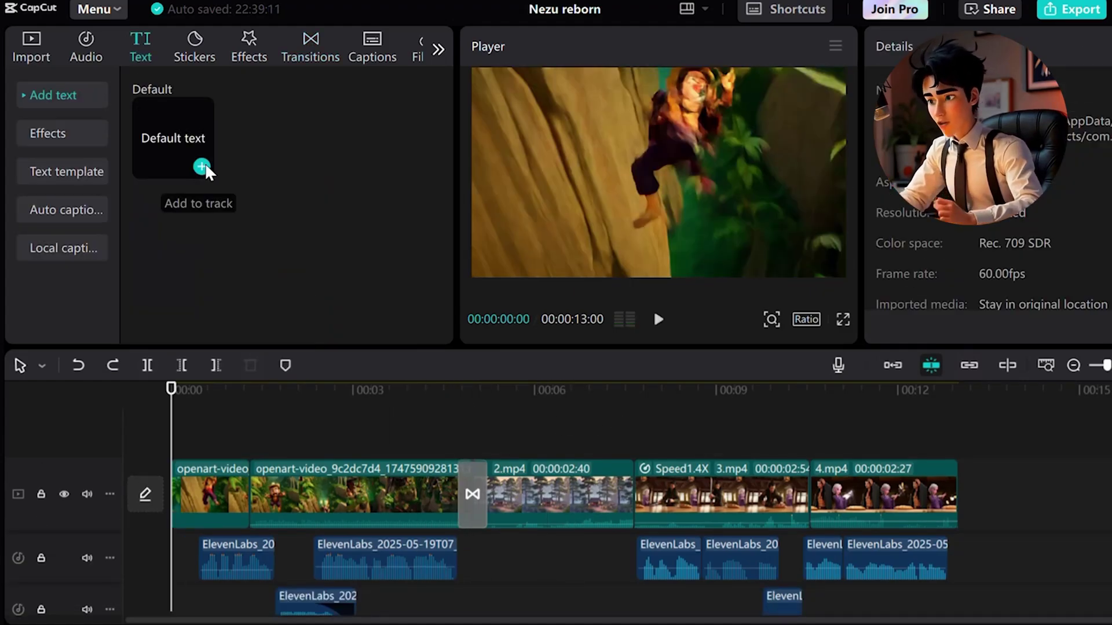